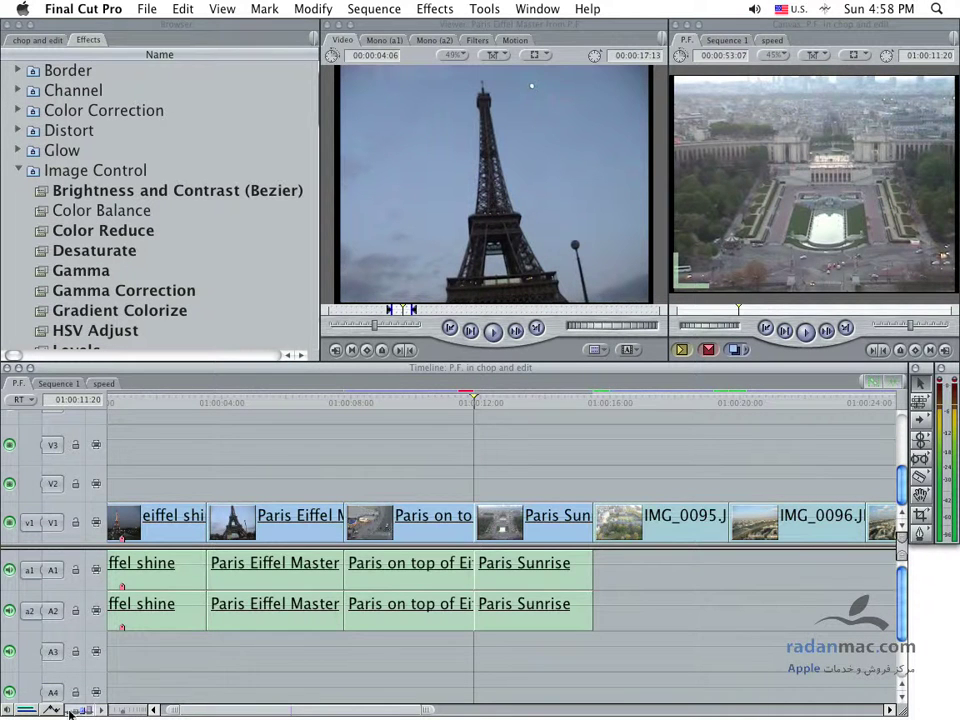
Toggle clip level overlays off and on, with the playhead moved to 01:00:03:14, leaving them shown
left_click(51, 712)
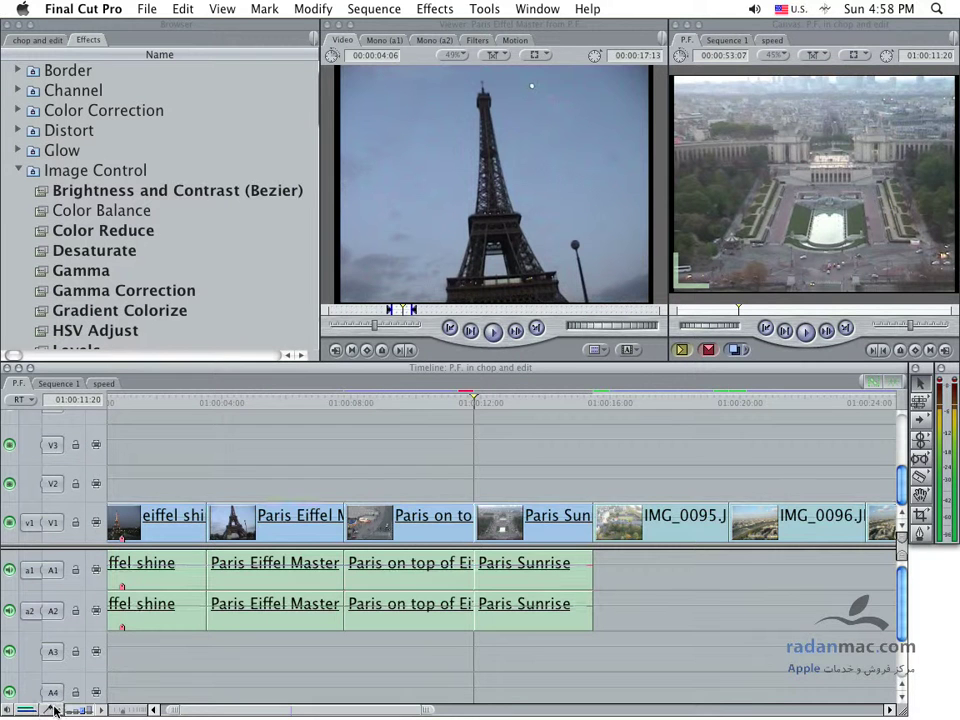
left_click(53, 712)
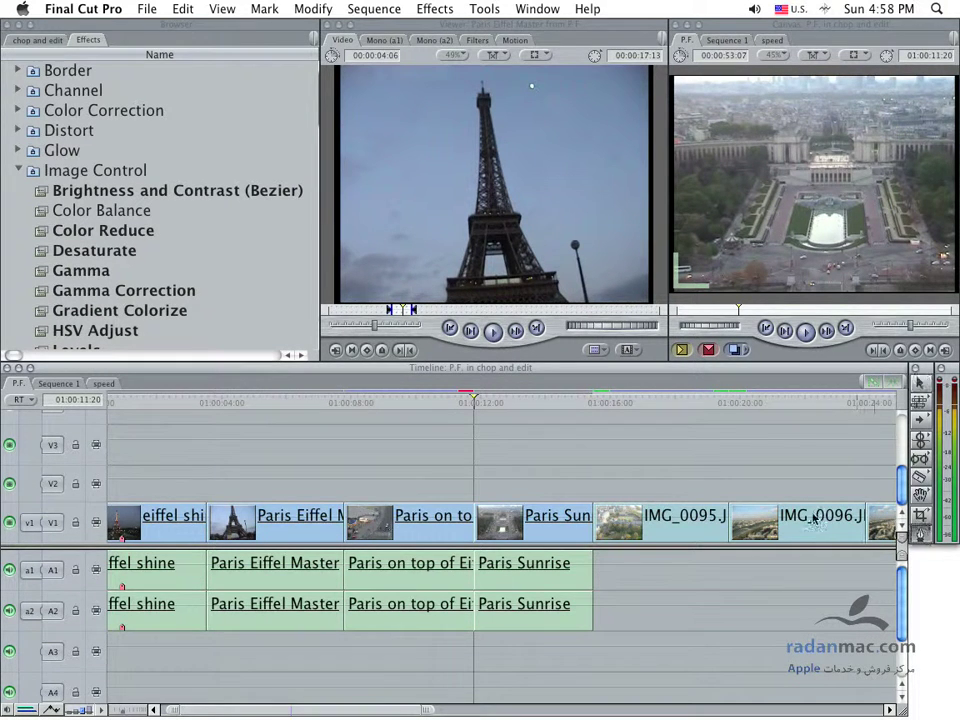
left_click_drag(362, 402, 92, 406)
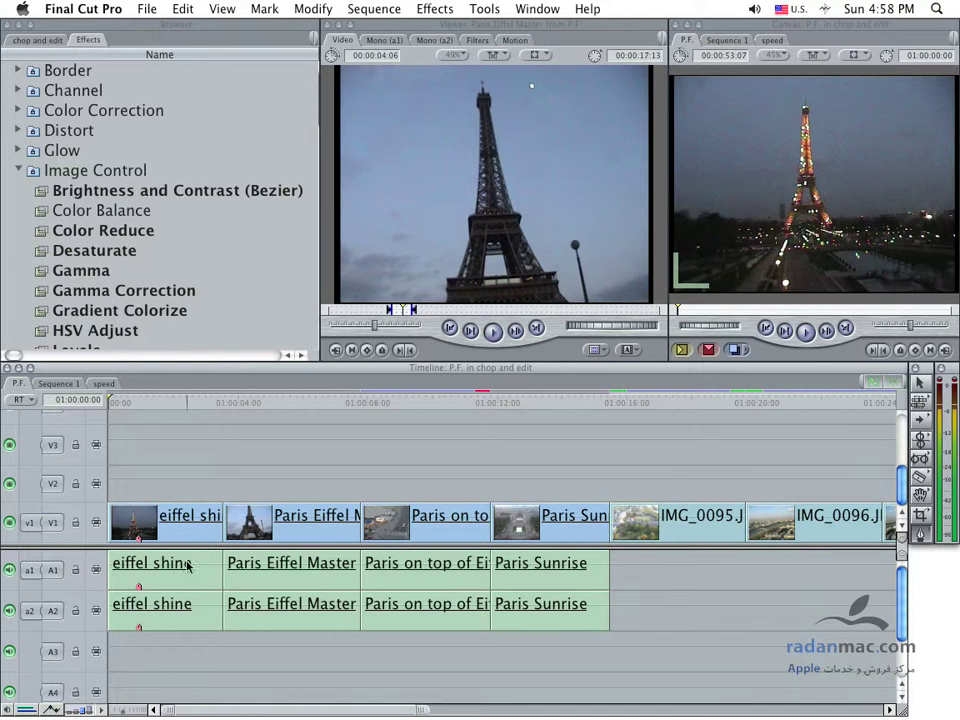
left_click(50, 711)
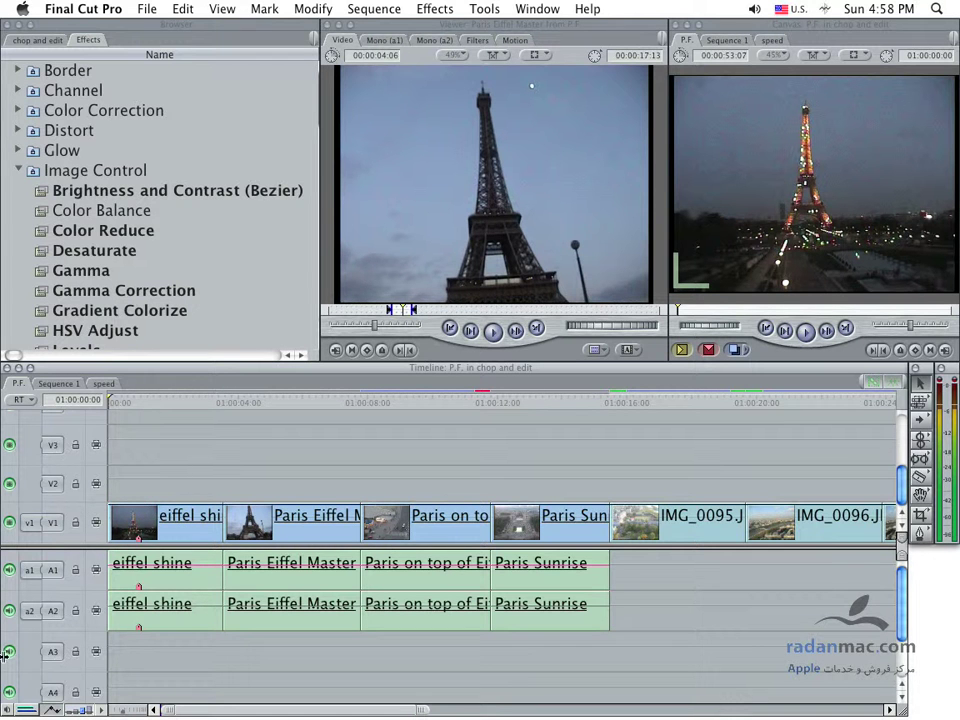
Enlarge the timeline track height and add an opacity keyframe on eiffel shine at 01:00:00:20
left_click(90, 712)
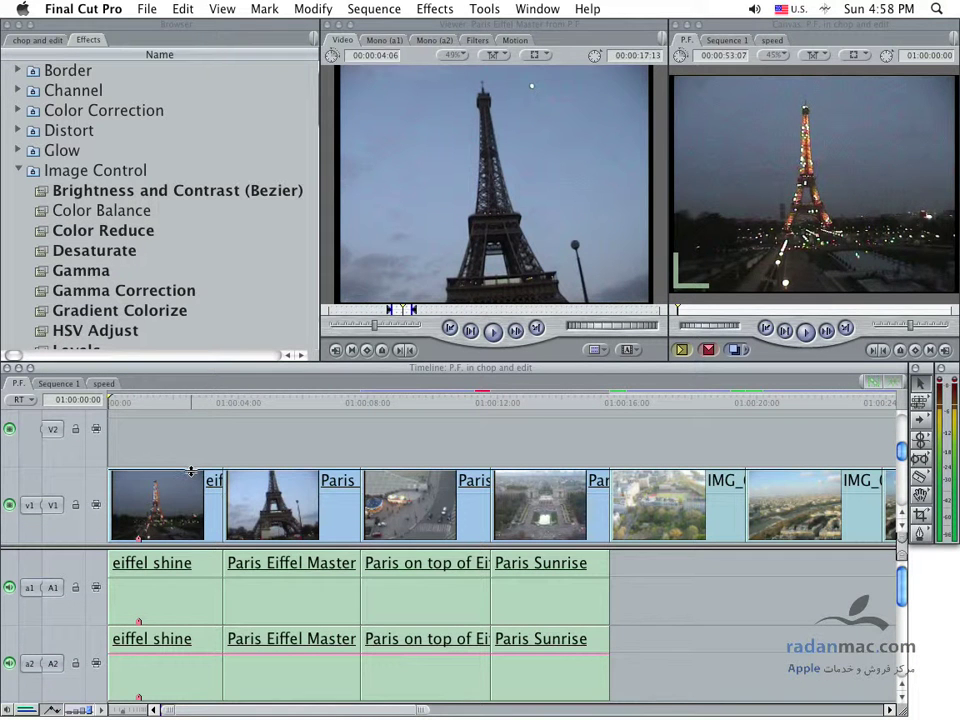
left_click(136, 403)
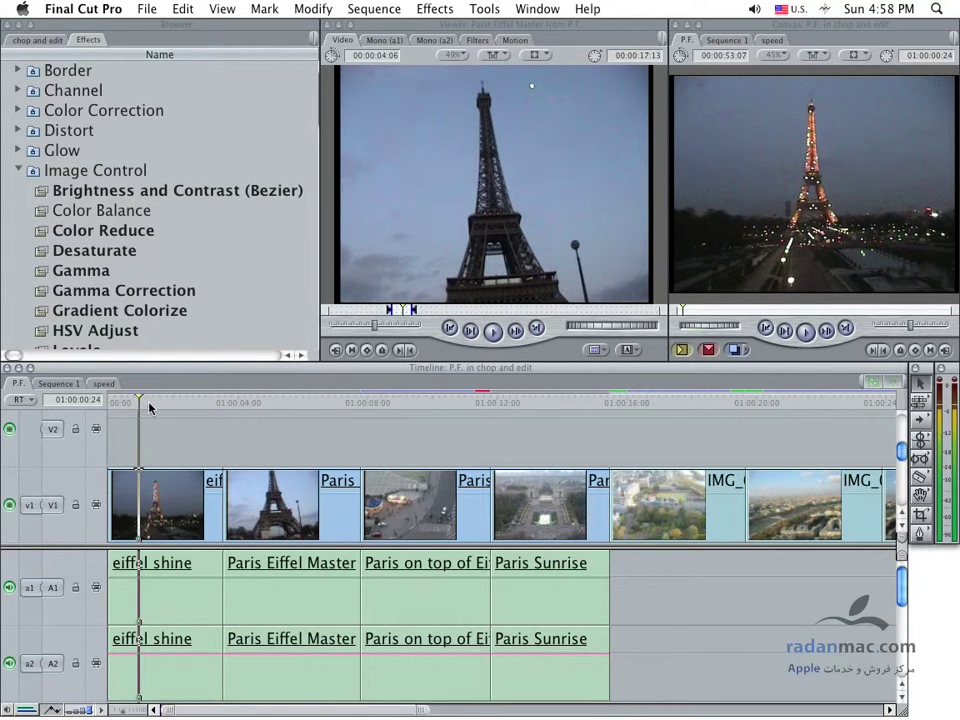
key("space")
key("space")
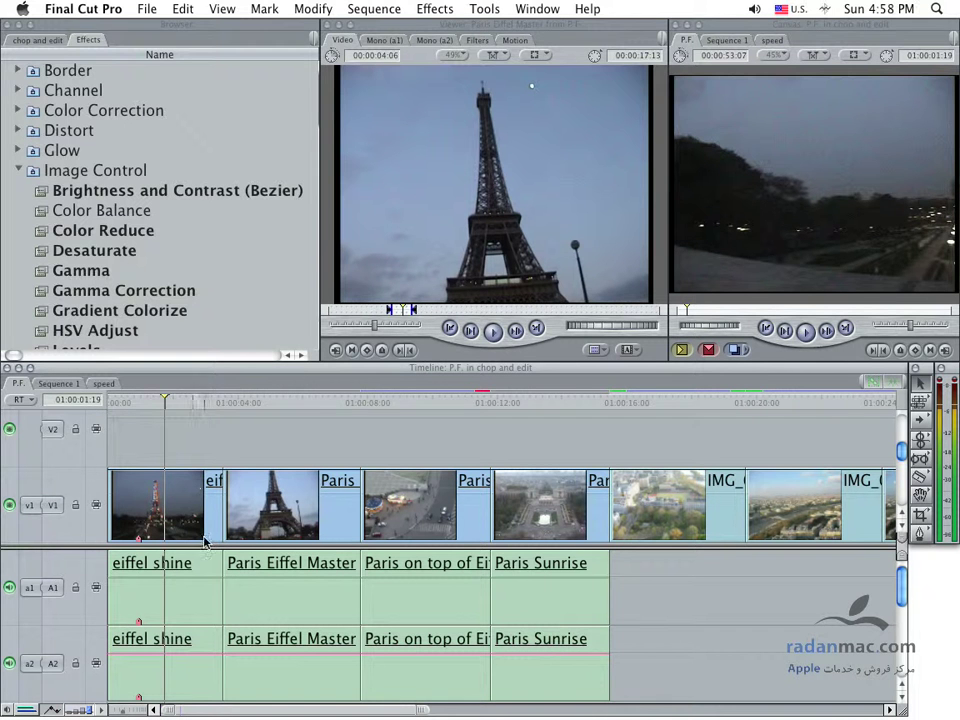
key("Left")
key("Left")
key("Left")
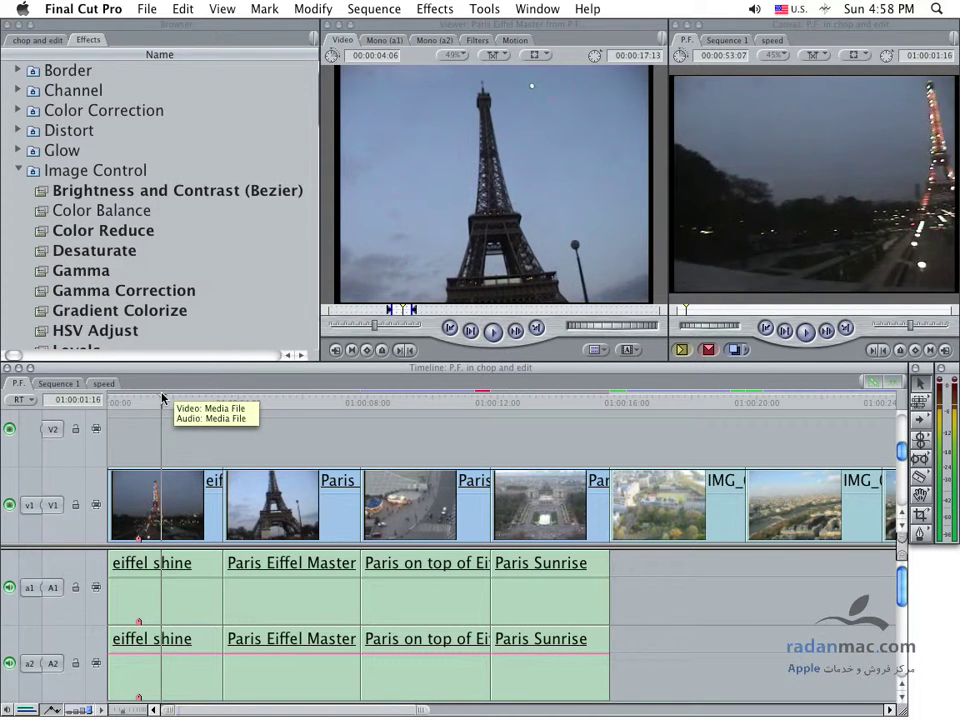
key("Left")
key("Left")
key("Left")
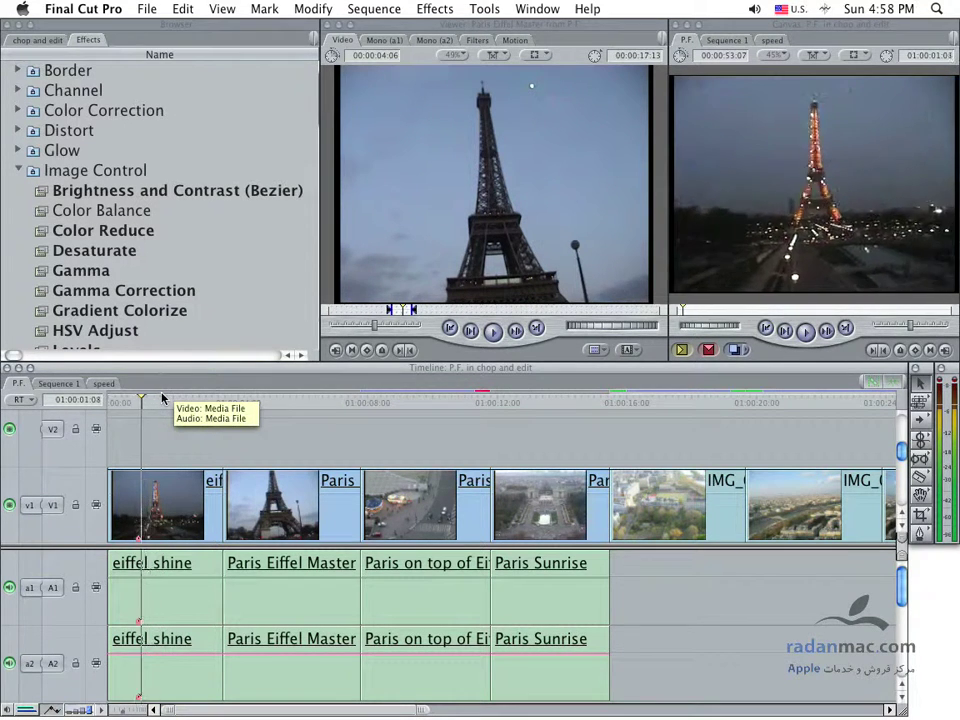
key("Left")
key("Left")
key("Left")
key("Left")
key("Left")
key("Left")
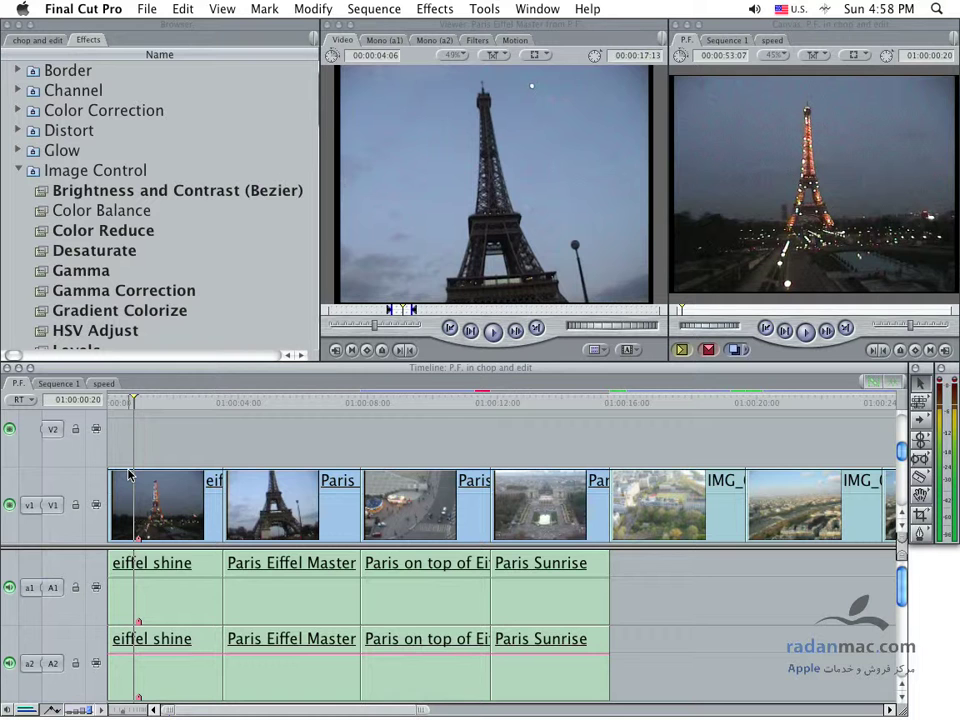
left_click(128, 469, "alt")
Drag the first opacity keyframe to 0 for a video fade-in, preview it, then keyframe the A1 level line
left_click_drag(118, 470, 113, 538)
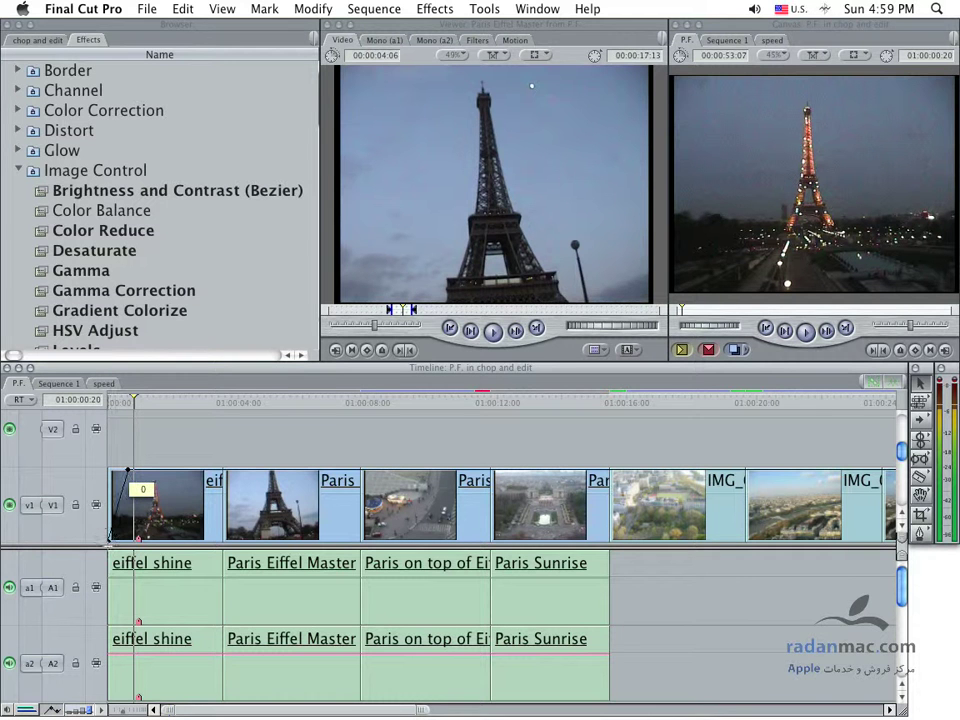
left_click(112, 403)
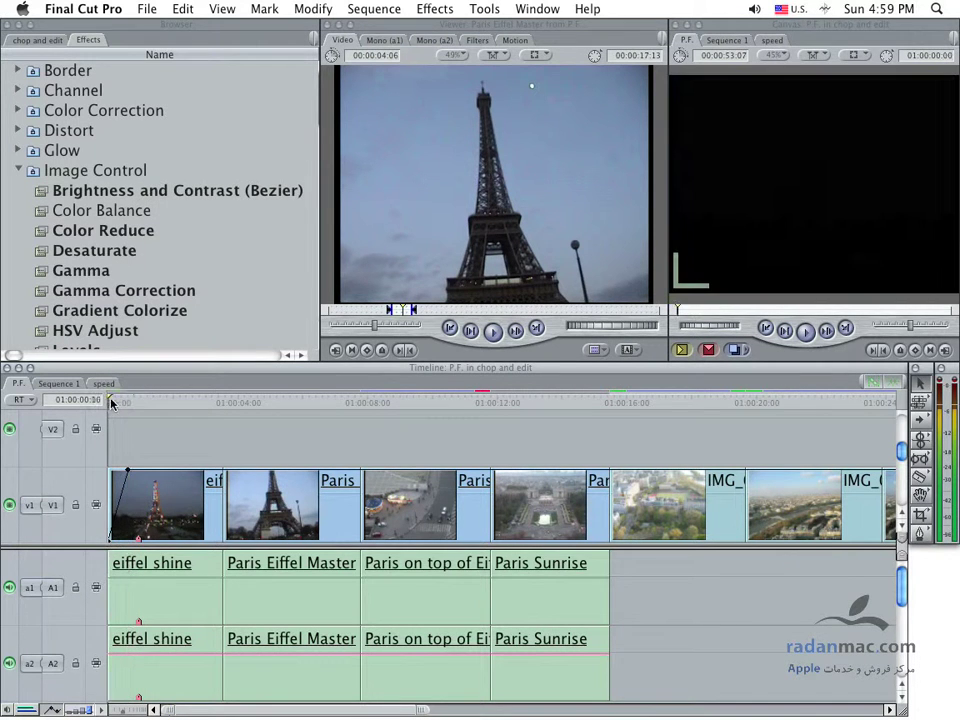
key("space")
left_click(120, 403)
left_click(113, 403)
key("space")
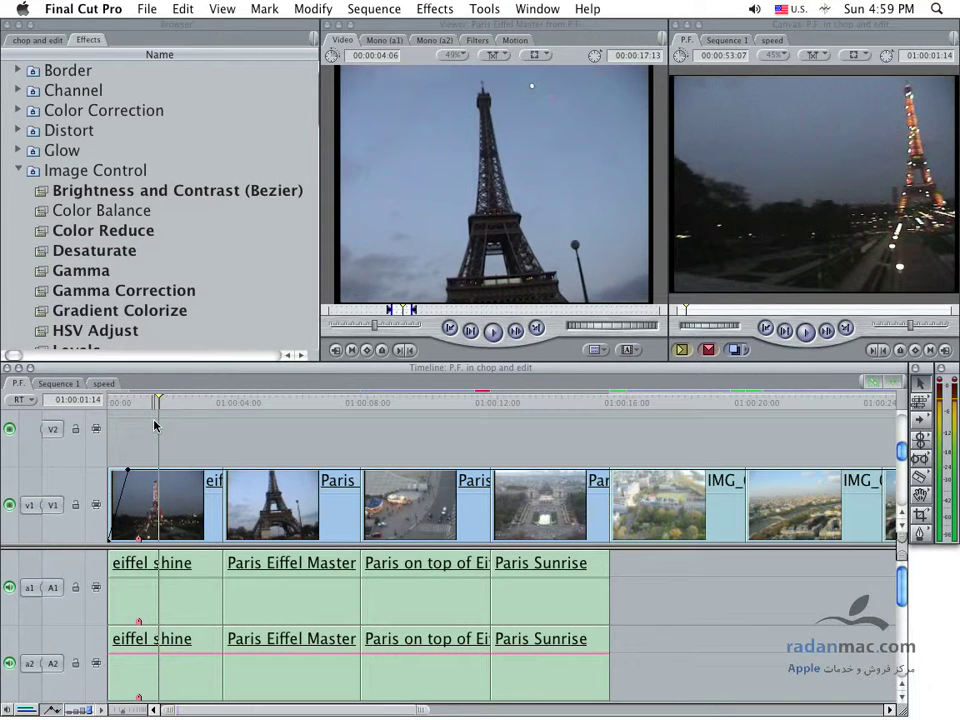
key("p")
left_click(159, 579)
Drag the A1 level keyframe to silence, heighten the timeline window, then undo that A1-only fade
left_click_drag(120, 579, 142, 621)
left_click_drag(524, 347, 524, 345)
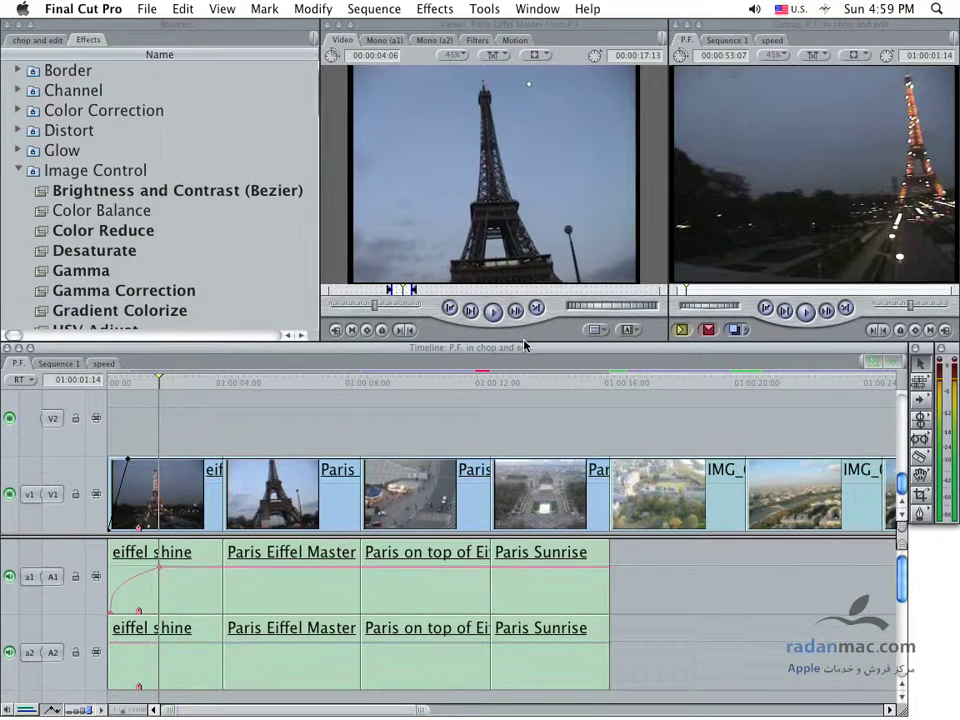
left_click(182, 688)
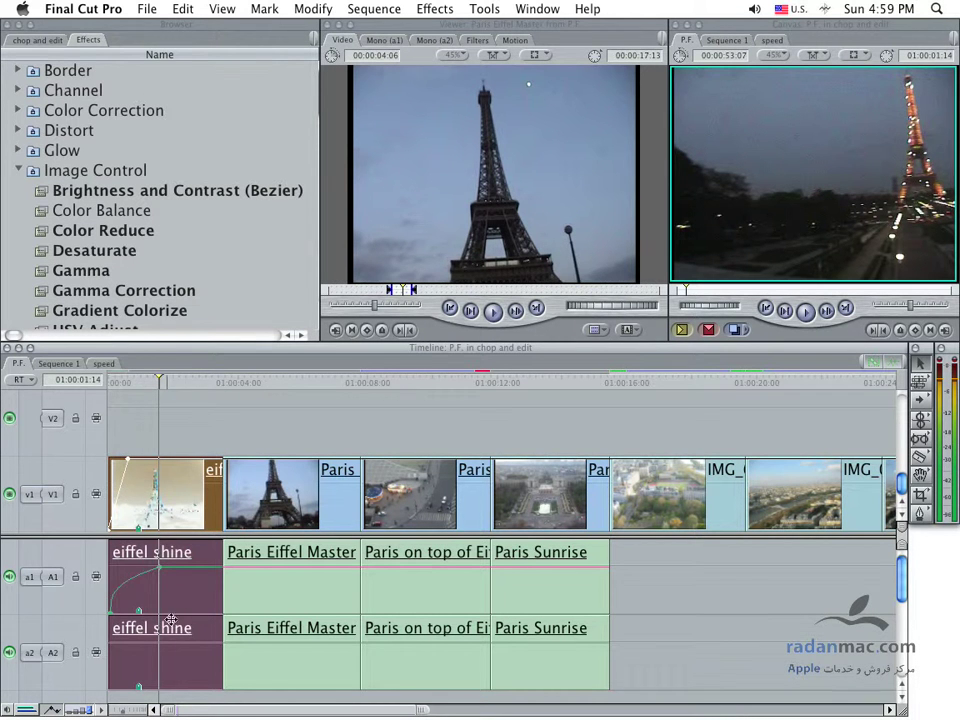
left_click(226, 697)
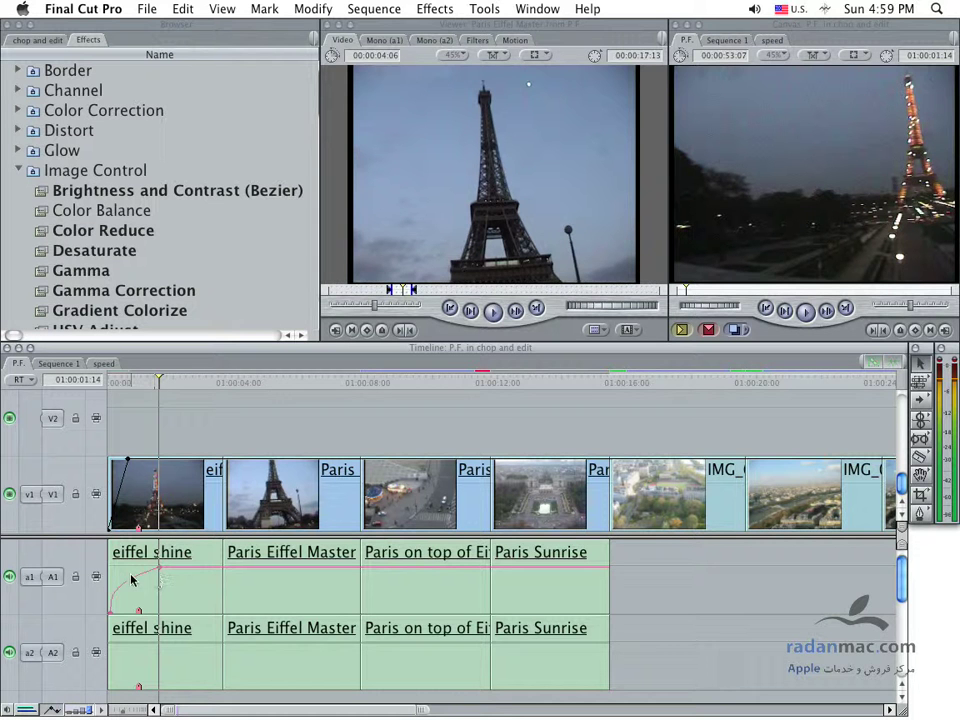
key("super+z")
left_click(185, 688)
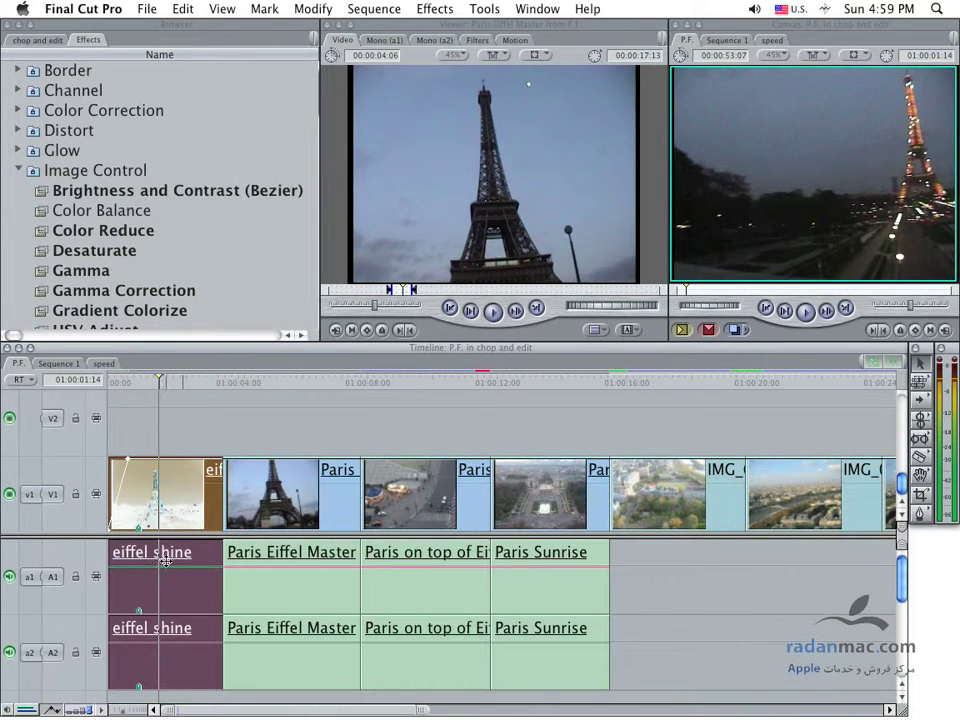
Link the eiffel shine audio channels as a stereo pair via Modify > Stereo Pair
left_click(313, 9)
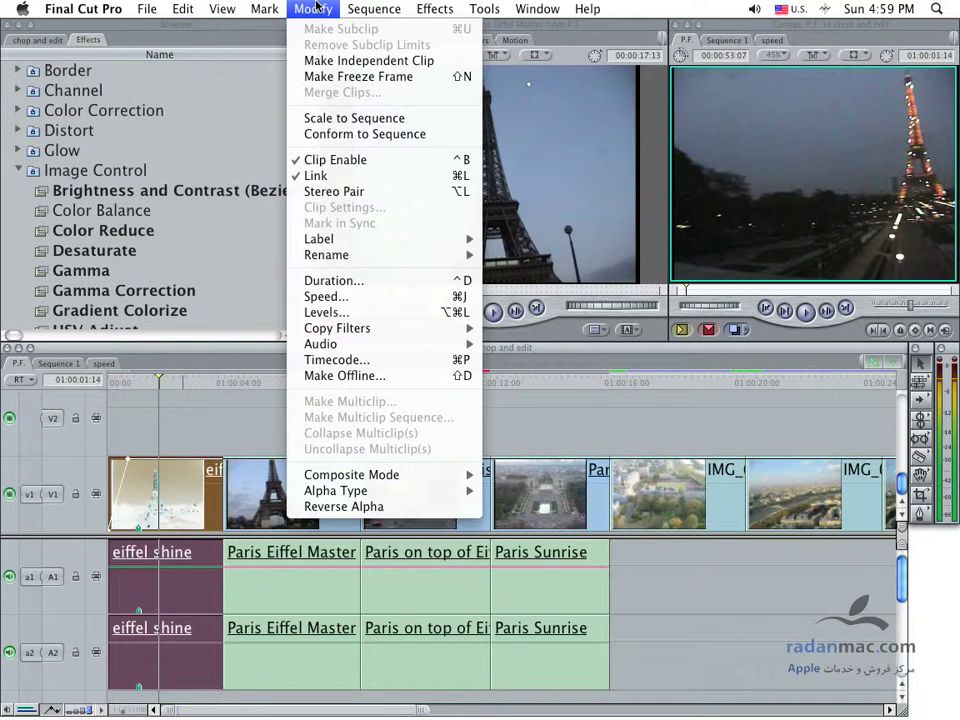
left_click(325, 193)
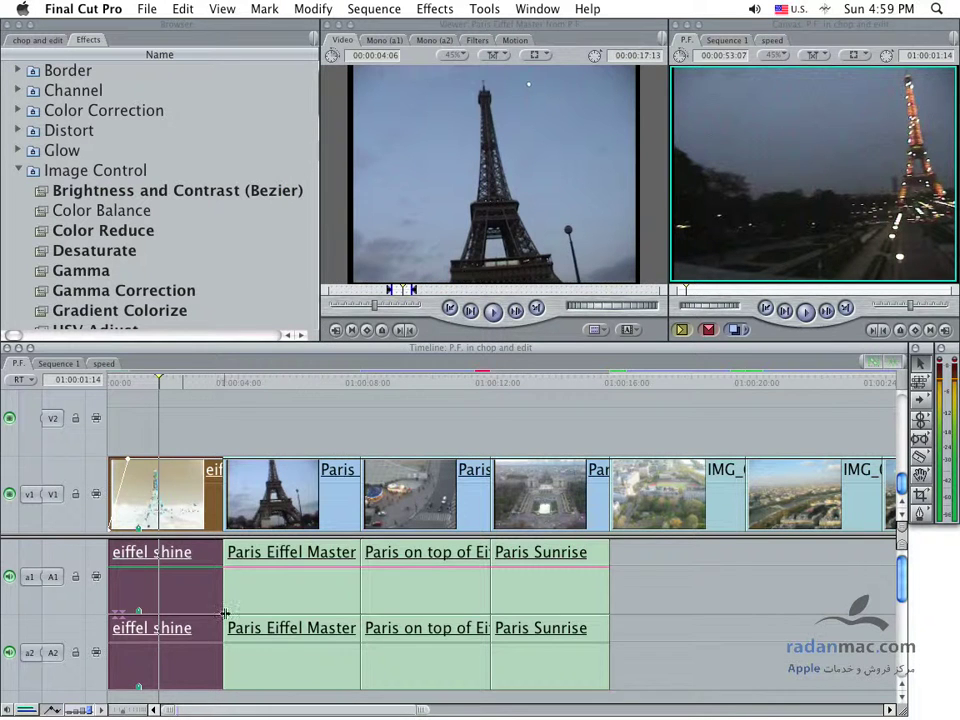
left_click(207, 697)
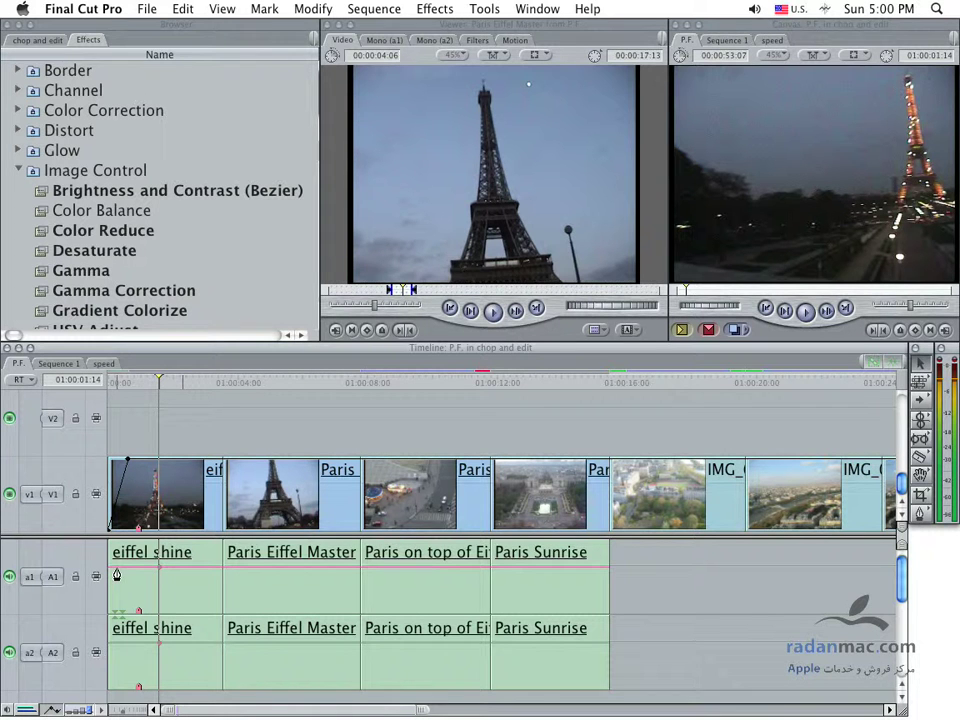
Drag the paired level keyframe to -inf and move the top keyframe right for a longer fade-in
left_click_drag(117, 568, 117, 610)
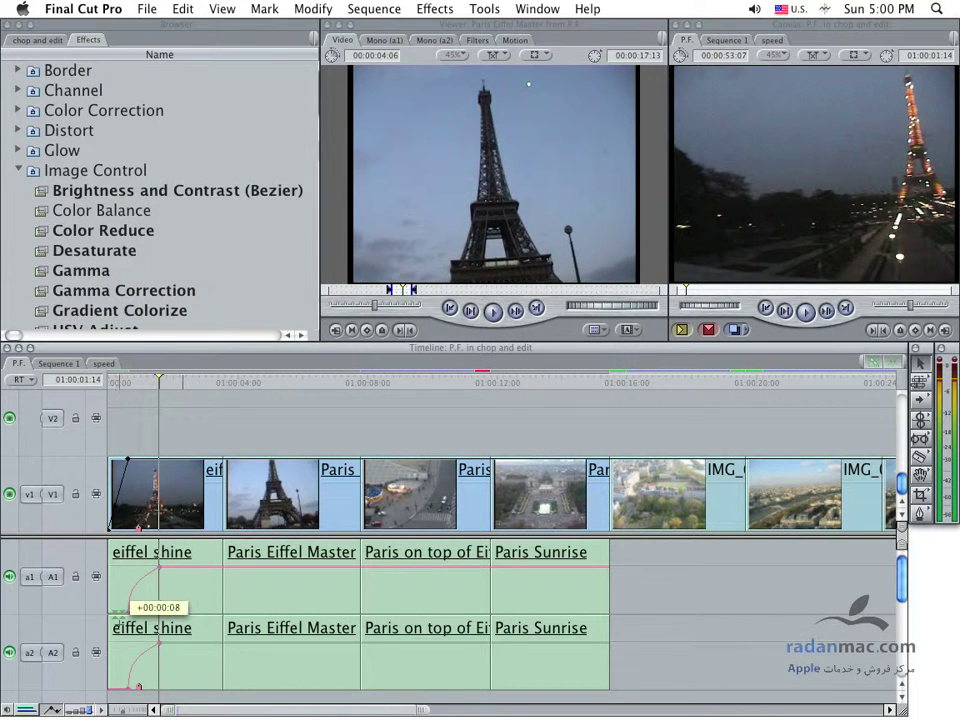
left_click_drag(159, 642, 178, 643)
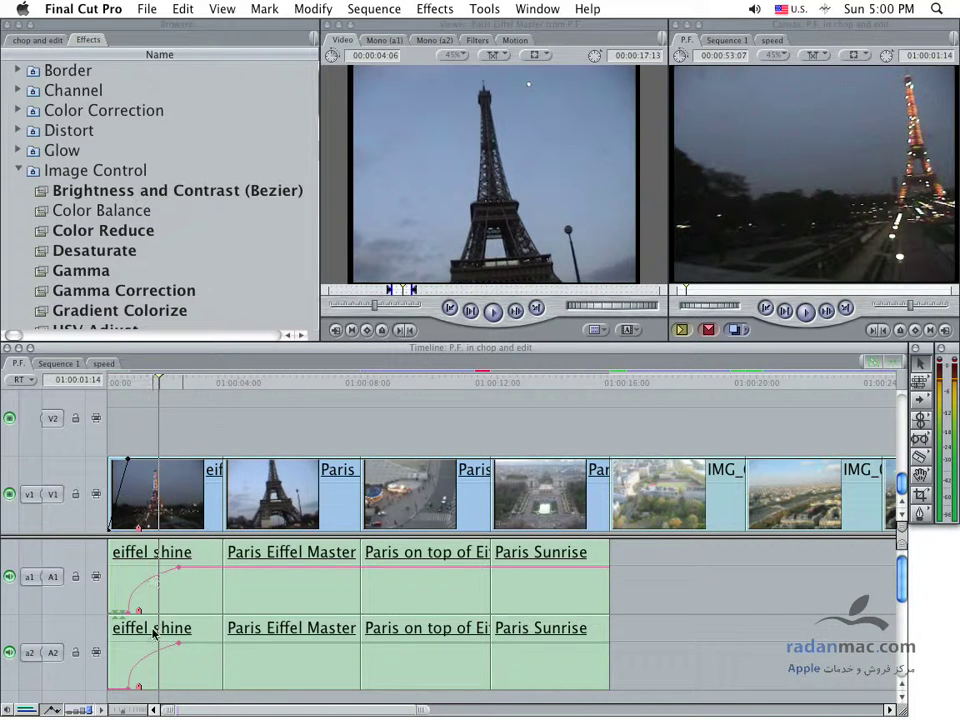
left_click(200, 680)
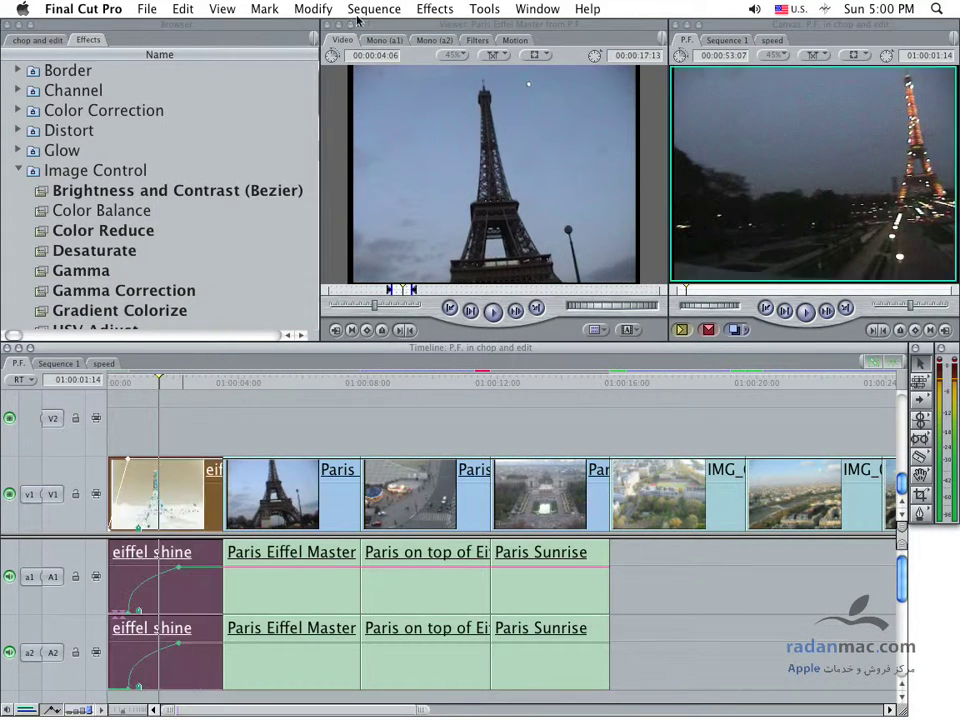
left_click(300, 8)
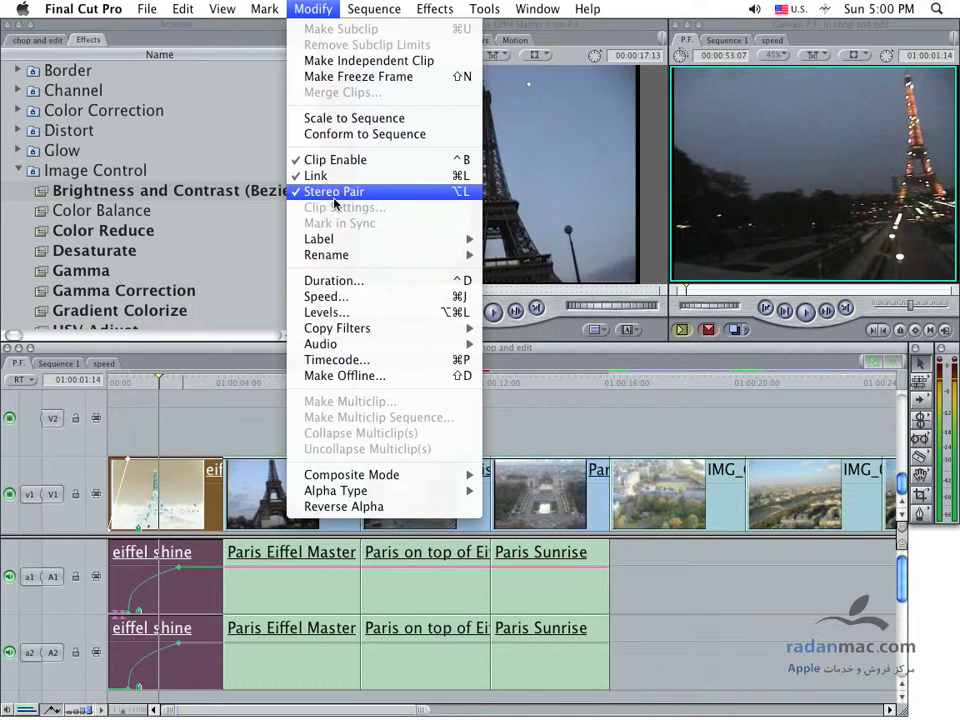
left_click(131, 534)
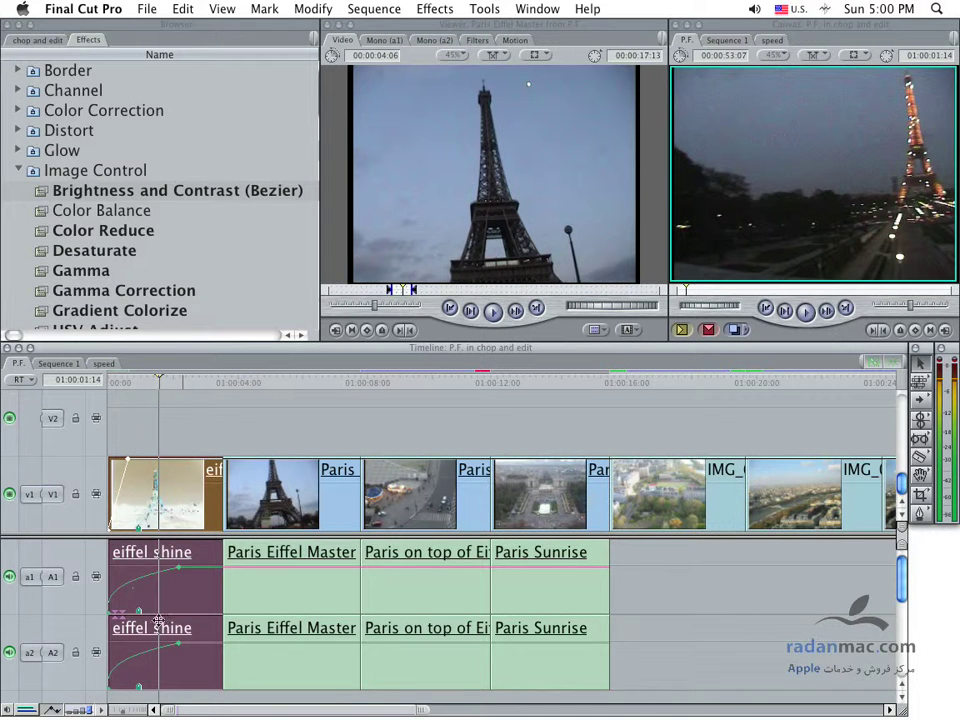
left_click(678, 672)
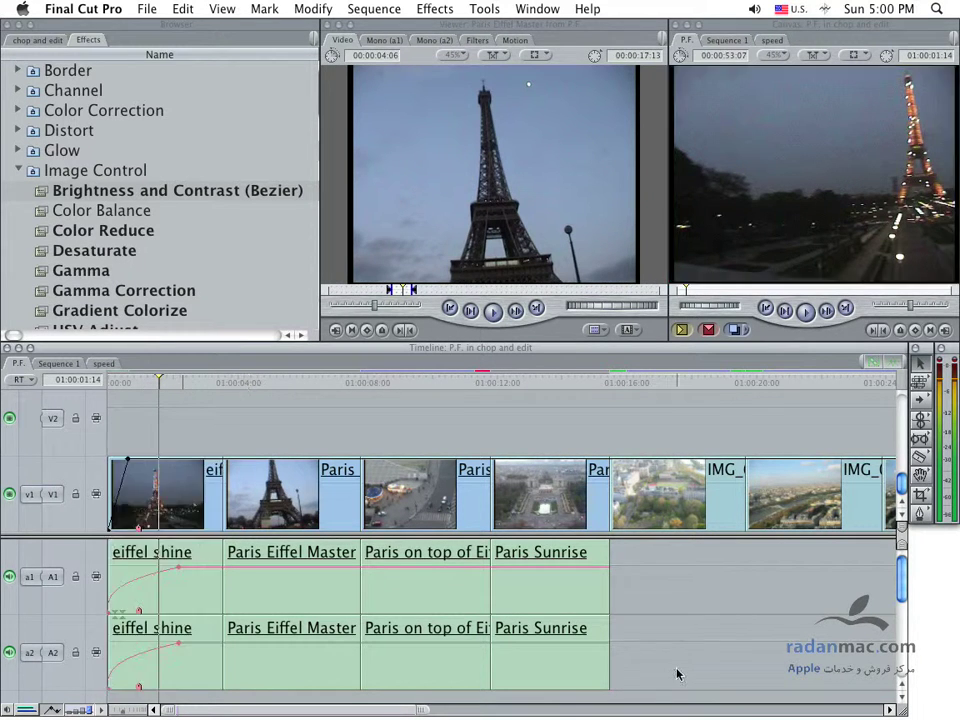
left_click(32, 712)
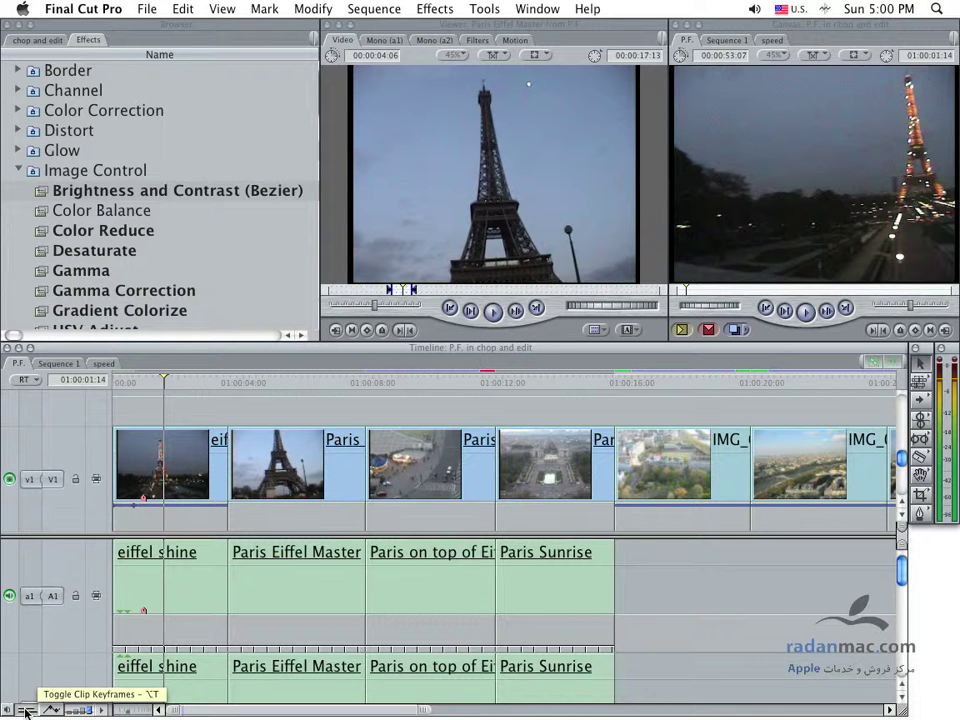
left_click(184, 383)
left_click_drag(174, 386, 164, 394)
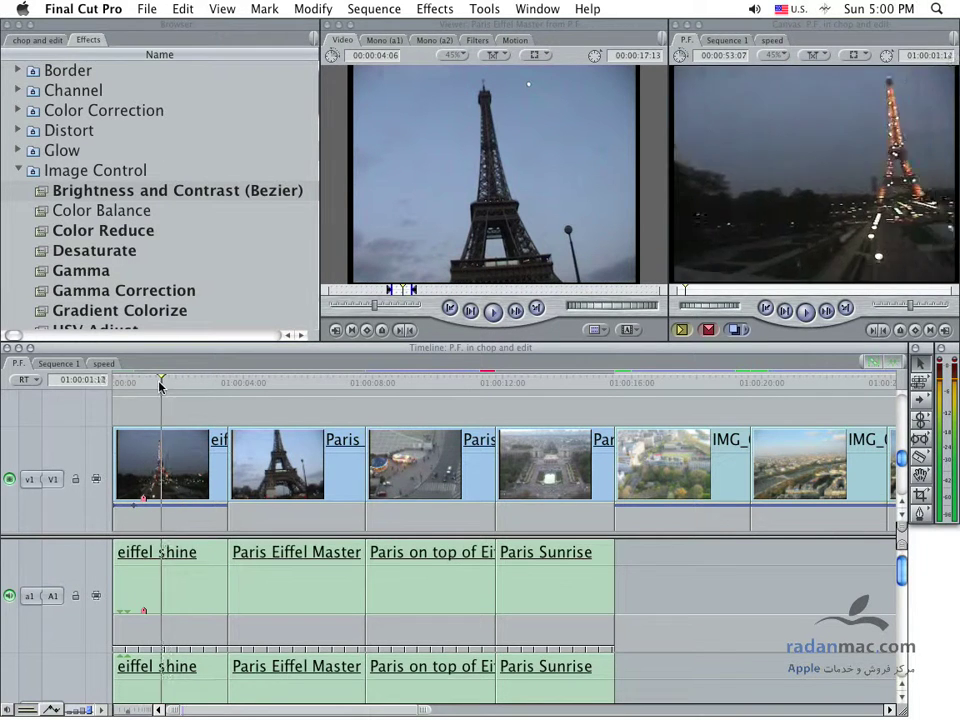
left_click(184, 383)
left_click(182, 497)
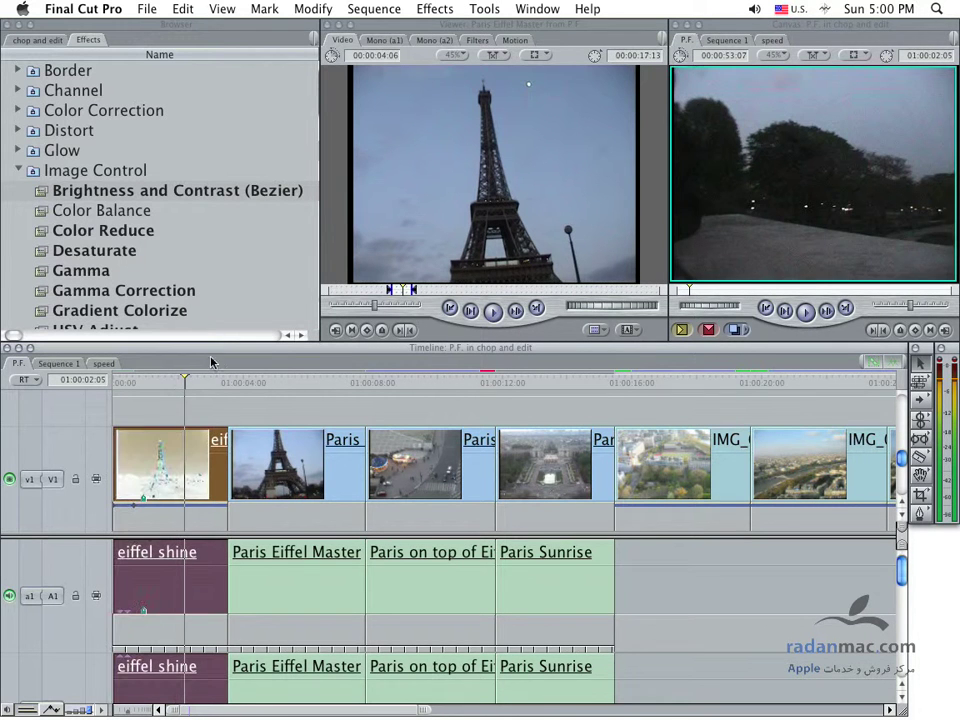
left_click(27, 709)
Apply Image Control > Brightness and Contrast (Bezier) to the Paris Eiffel Master clip
left_click_drag(268, 382, 284, 398)
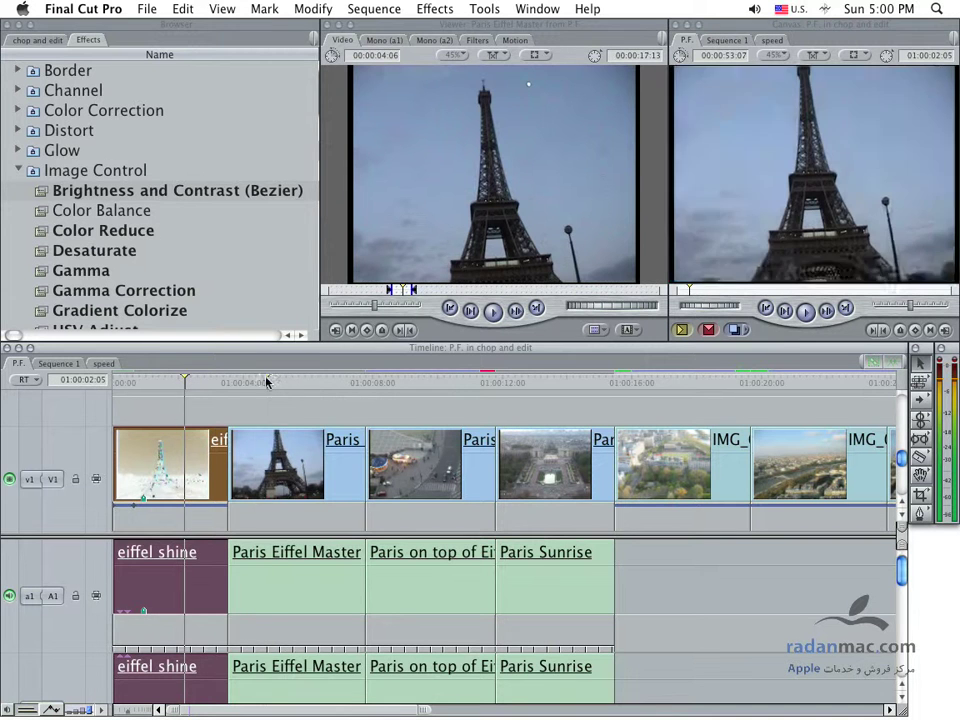
left_click(284, 465)
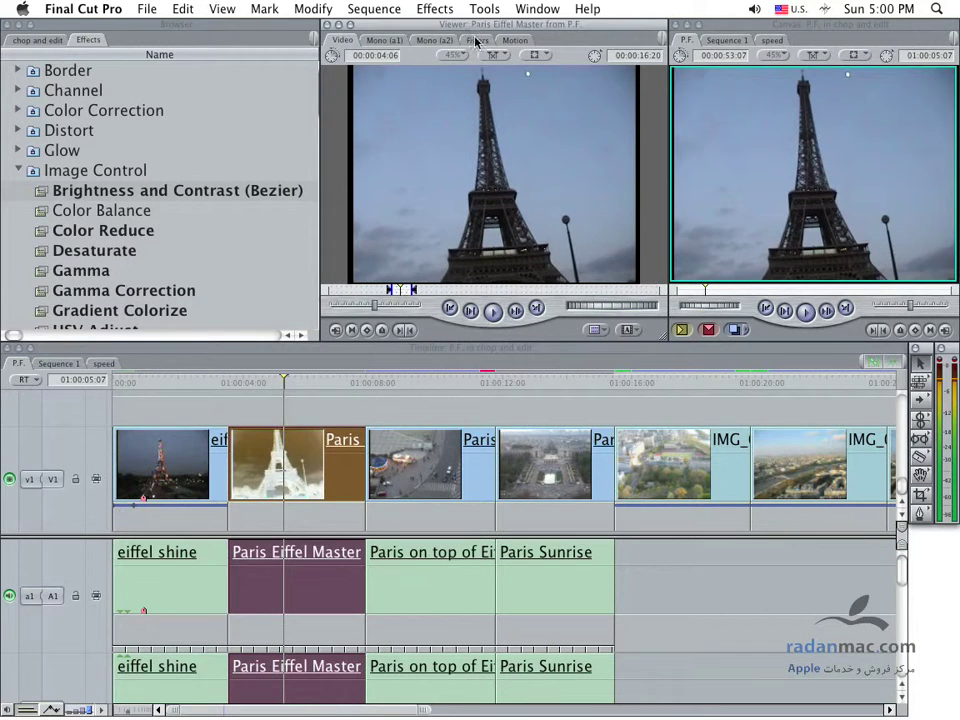
left_click(478, 40)
left_click(537, 9)
mouse_move(435, 9)
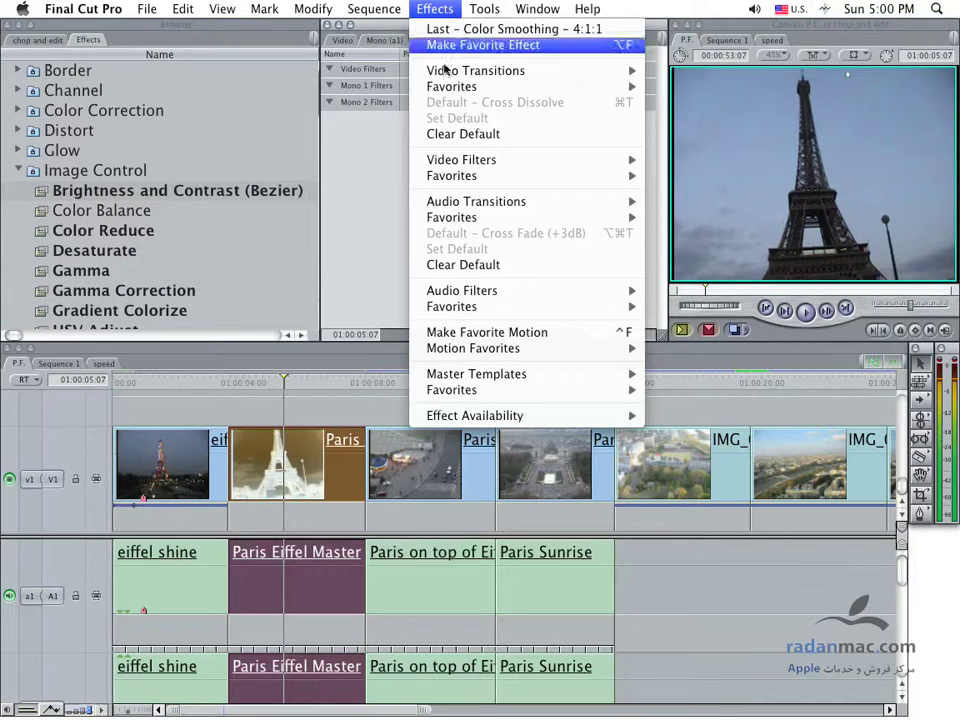
mouse_move(600, 160)
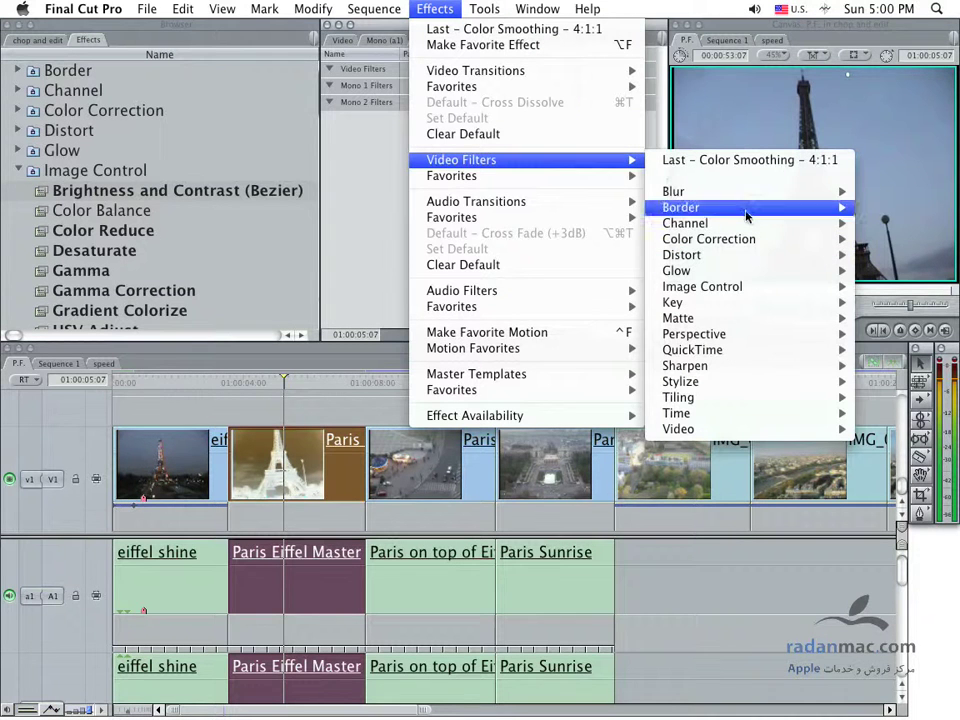
mouse_move(748, 210)
mouse_move(744, 238)
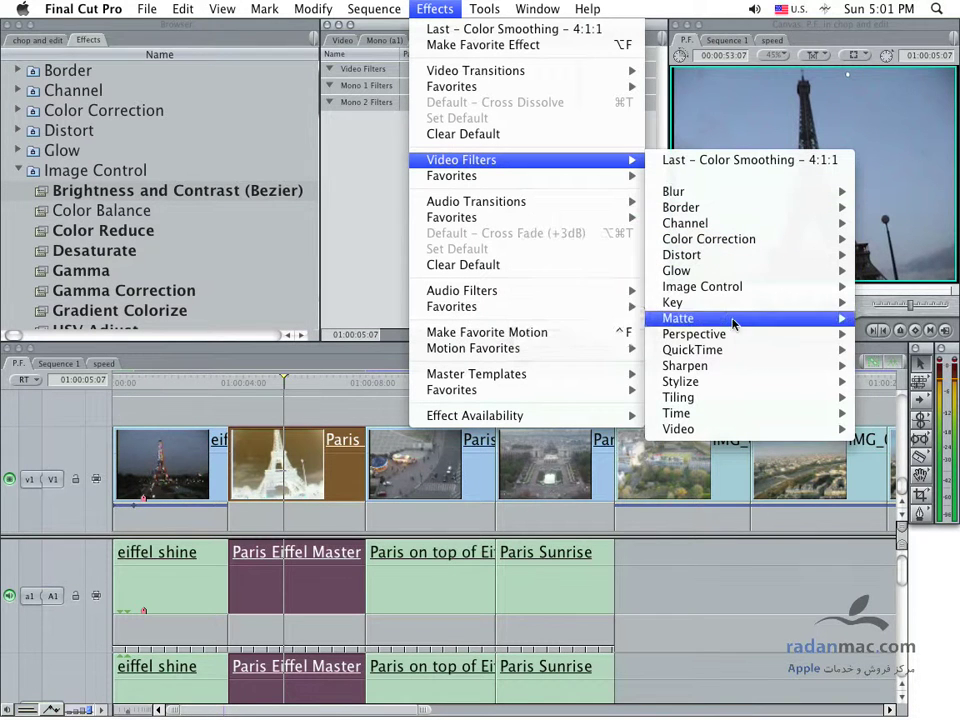
mouse_move(731, 288)
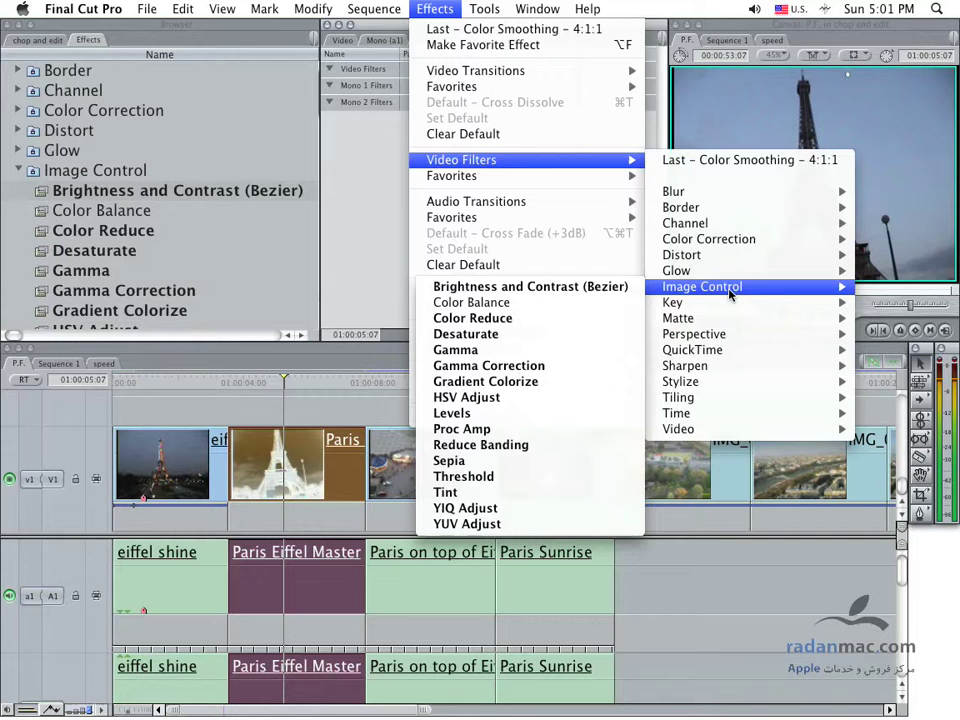
left_click(527, 287)
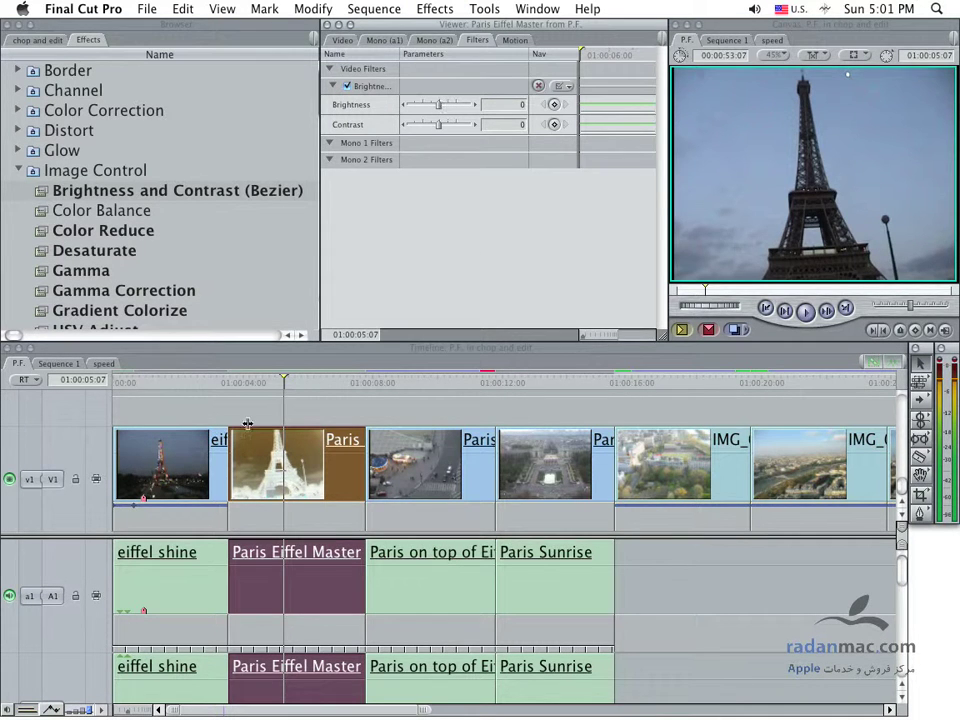
At 01:00:04:09, drag the filter's Brightness slider up to 18
left_click_drag(268, 388, 253, 385)
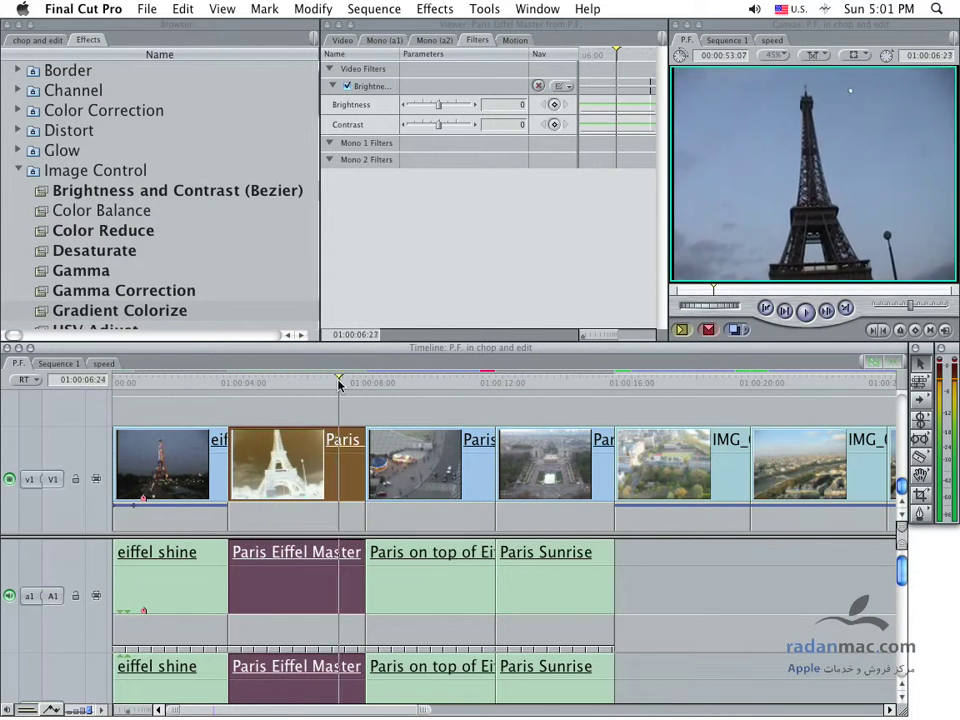
left_click_drag(327, 385, 340, 383)
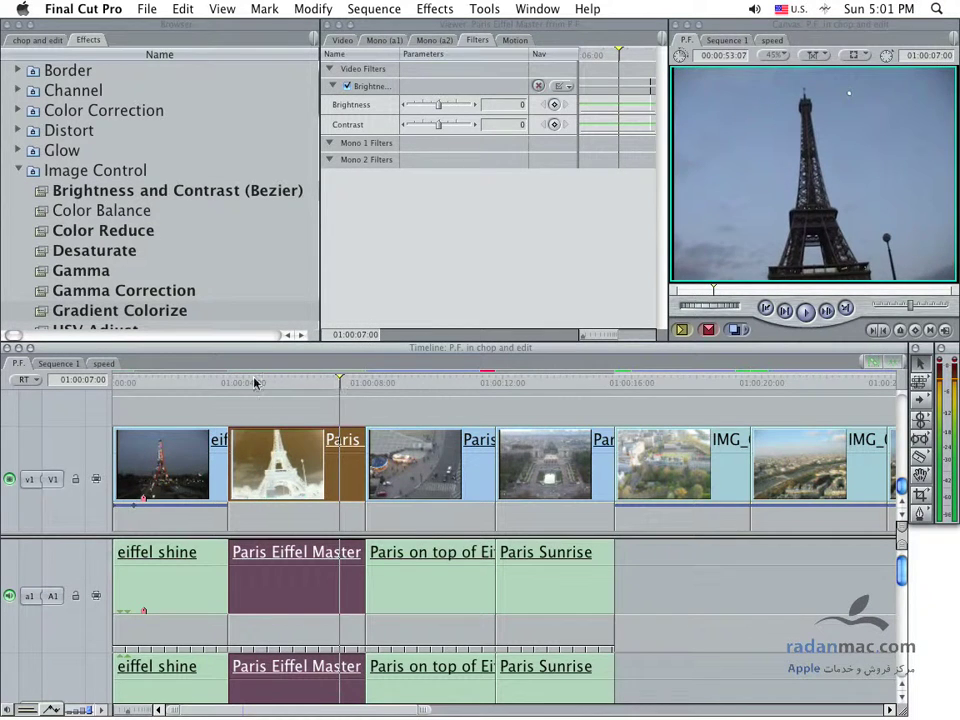
left_click(255, 383)
mouse_move(438, 105)
left_mouse_down()
mouse_move(447, 105)
mouse_move(448, 127)
mouse_move(441, 106)
left_mouse_up()
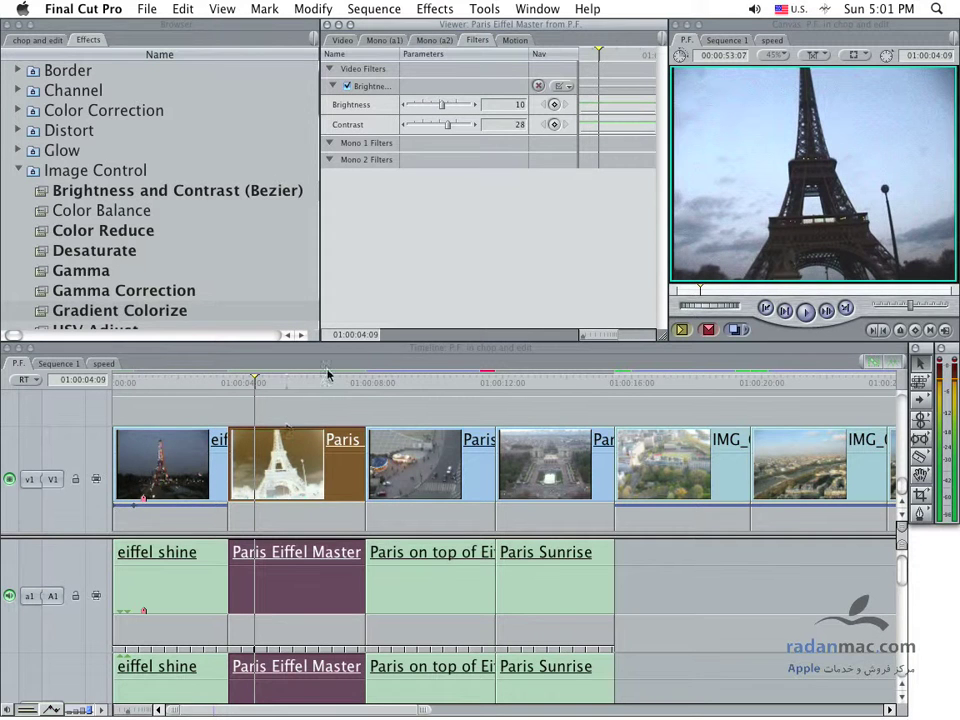
Keyframe the filter at 01:00:04:09, then set brightness -11 and contrast 46 at 01:00:06:18
left_click(554, 105)
left_click(330, 379)
left_click_drag(448, 127, 436, 111)
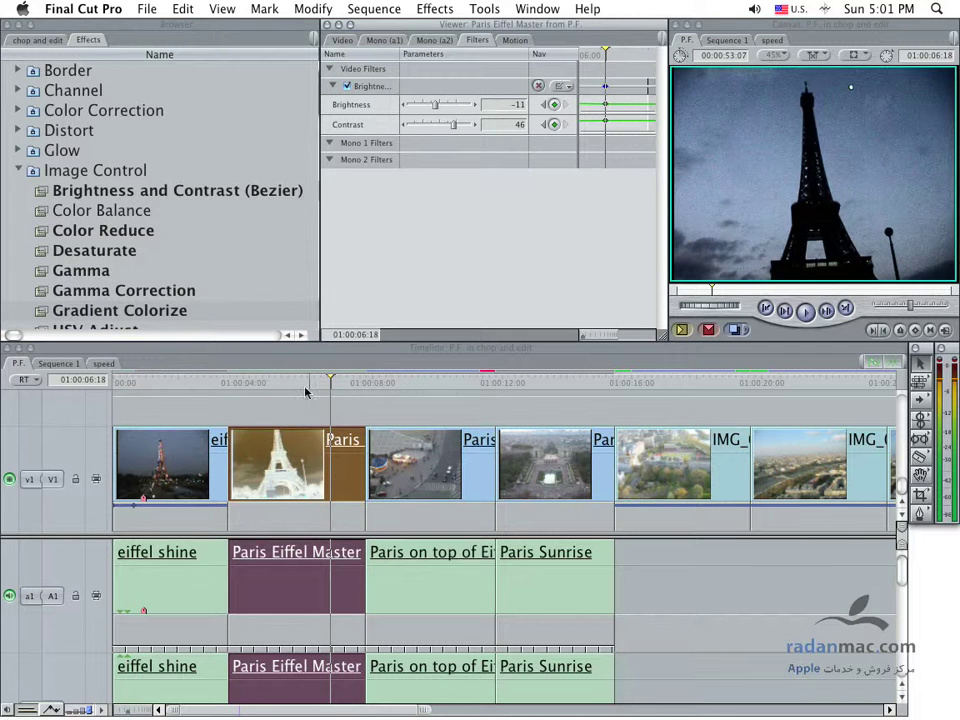
Play back the animated filter and return the playhead to 01:00:04:09
left_click_drag(331, 388, 238, 383)
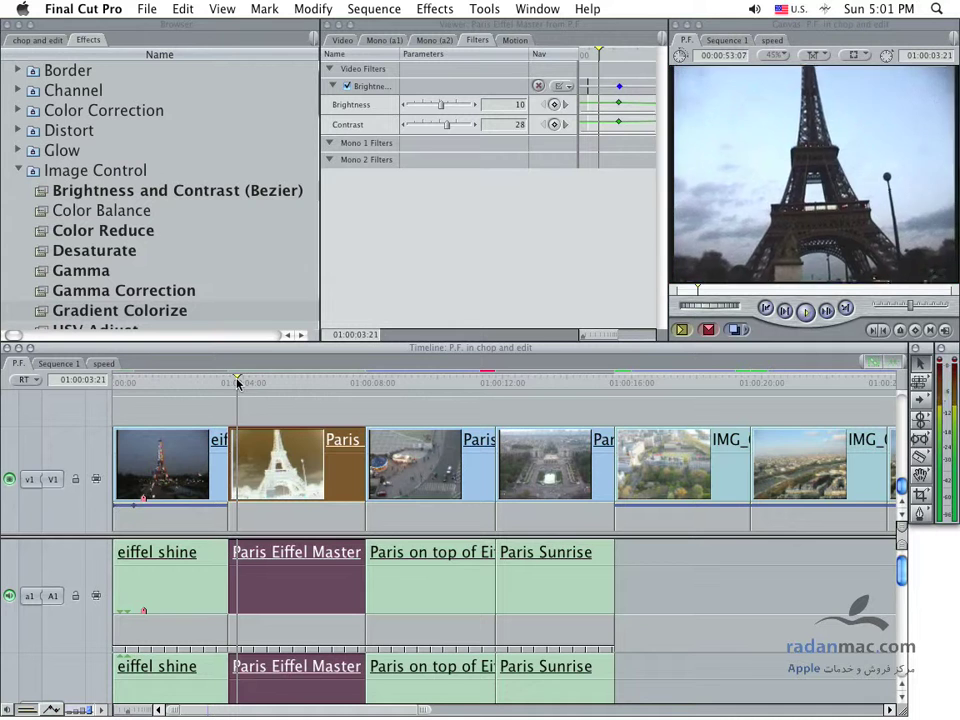
key("space")
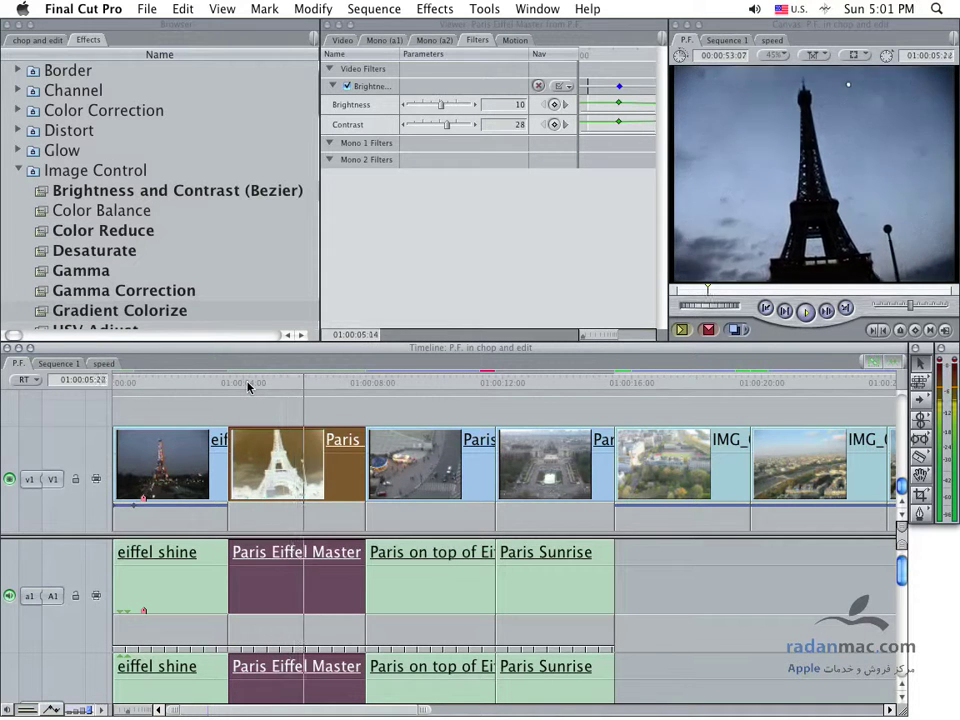
key("space")
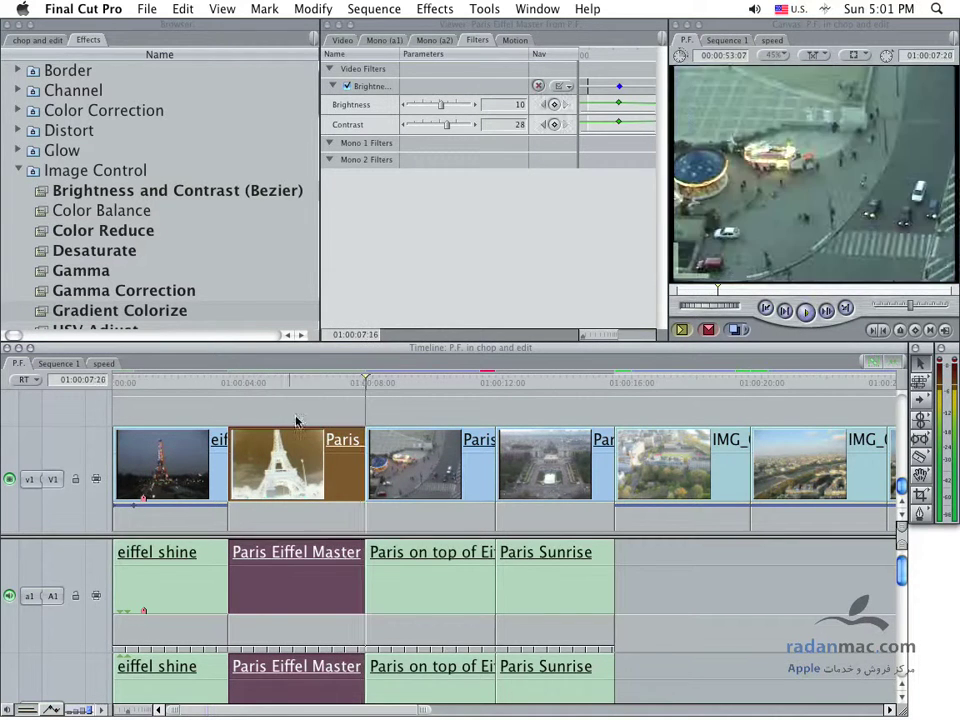
left_click_drag(332, 386, 260, 388)
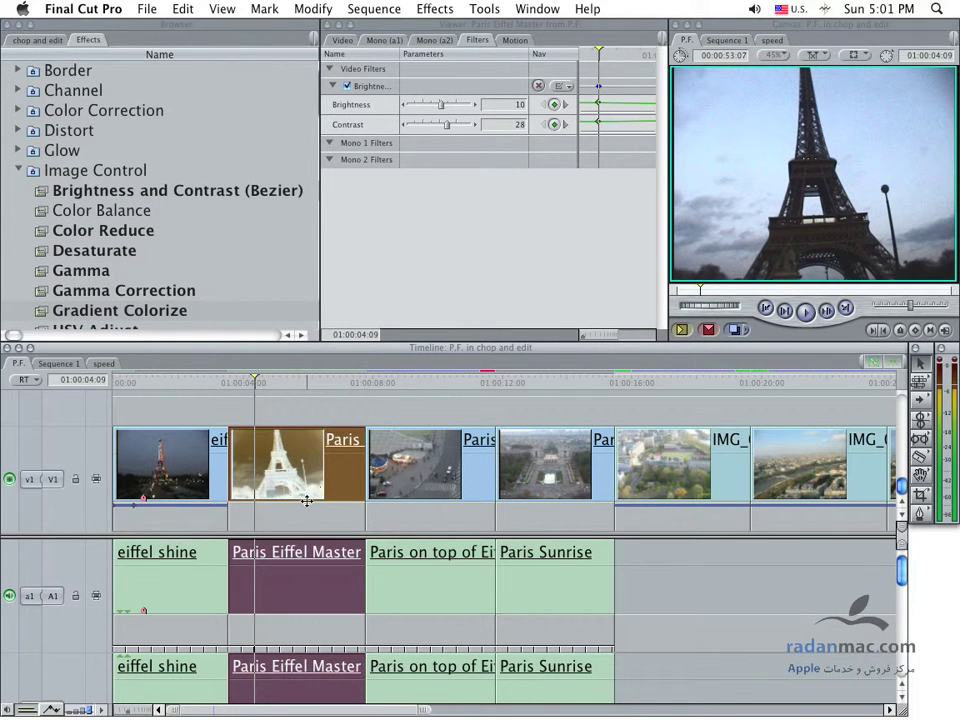
Open and dismiss the Paris Eiffel Master clip's overlay parameter menu without choosing
right_click(307, 505)
left_click(258, 517)
right_click(293, 514)
left_click(265, 513)
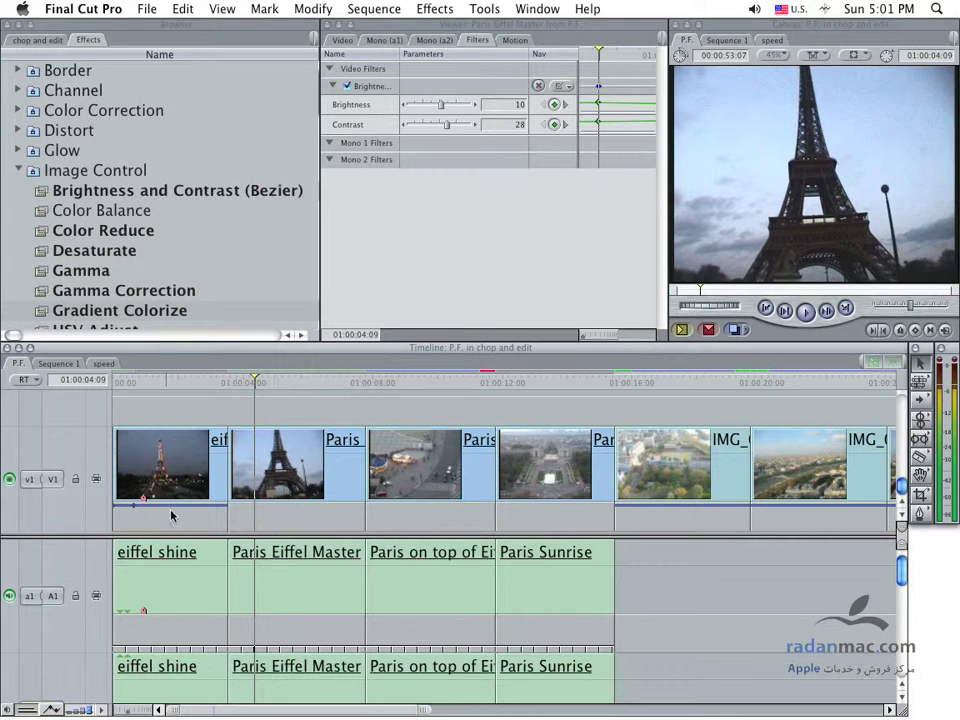
Show the Brightness and Contrast (Bezier) Brightness keyframe line on the Paris Eiffel Master clip
right_click(296, 513)
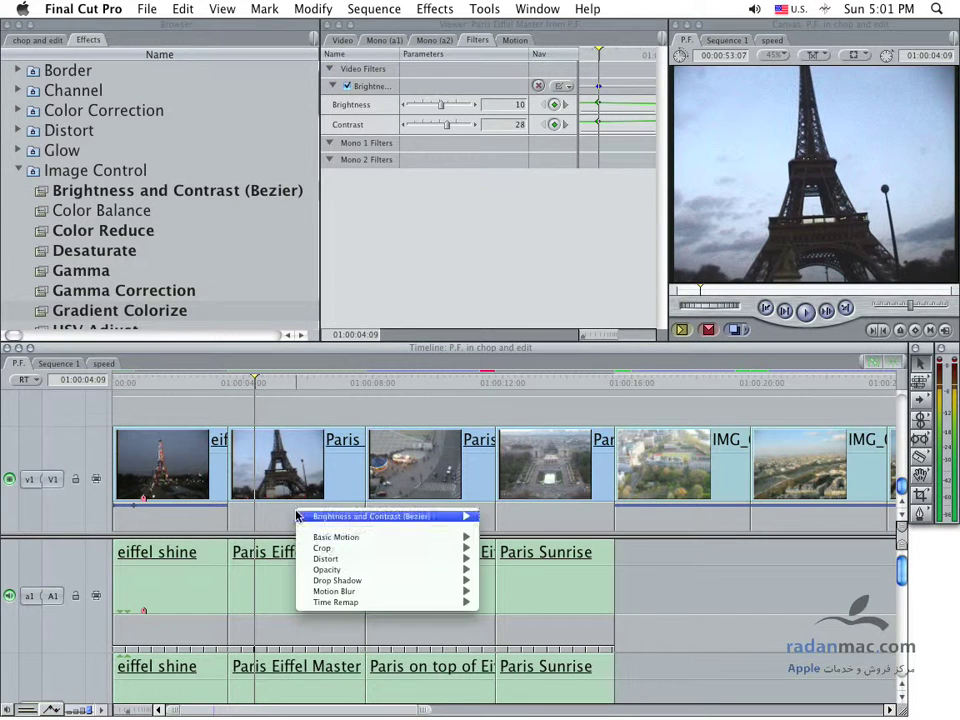
mouse_move(400, 575)
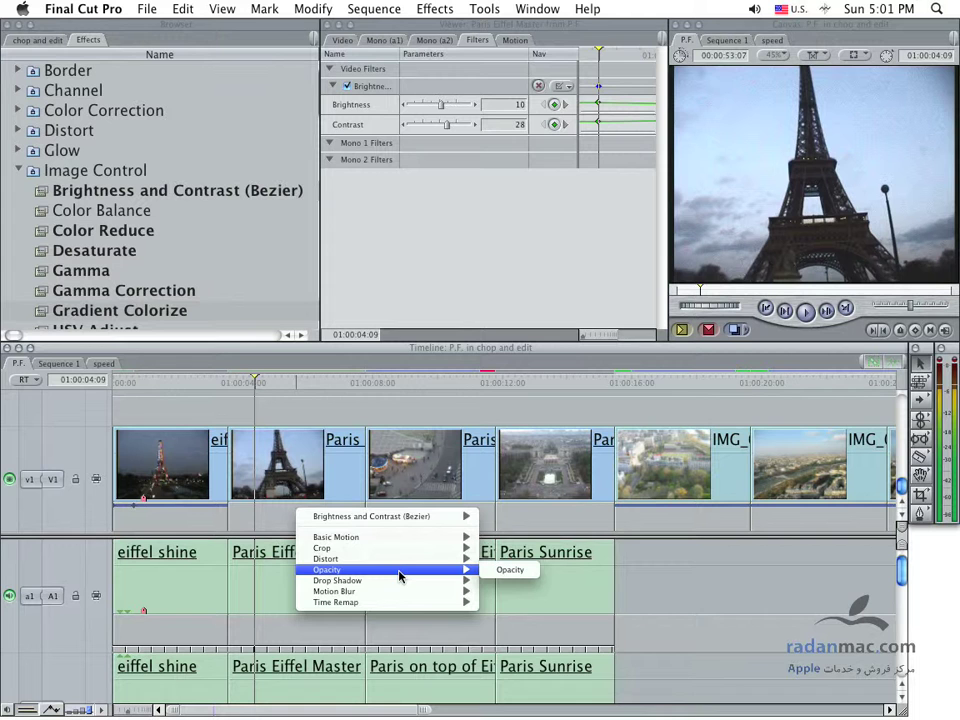
mouse_move(334, 517)
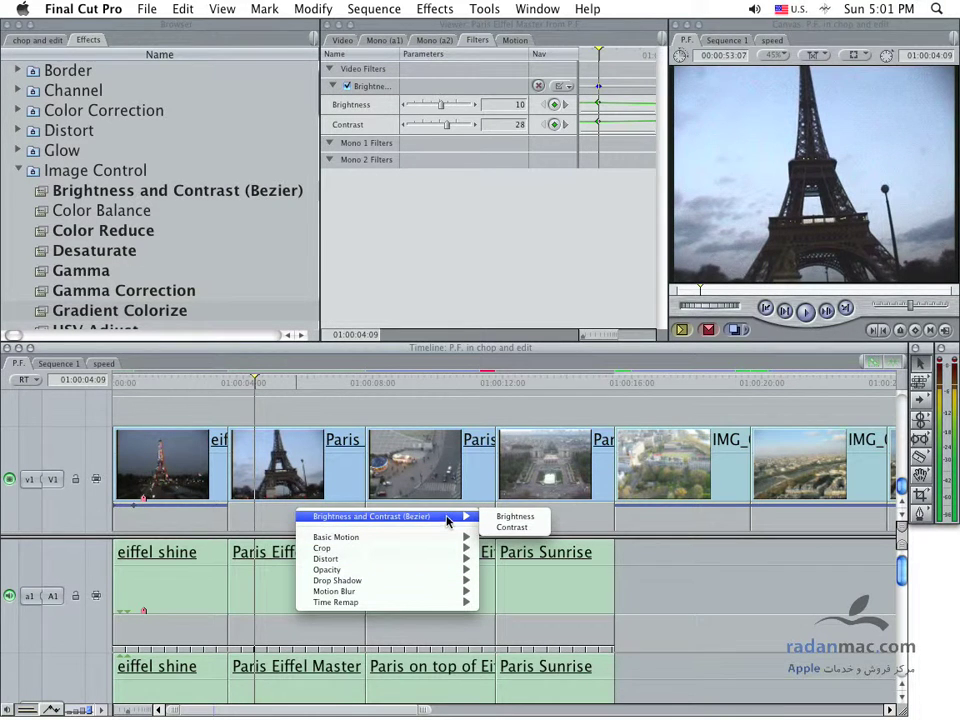
left_click(512, 518)
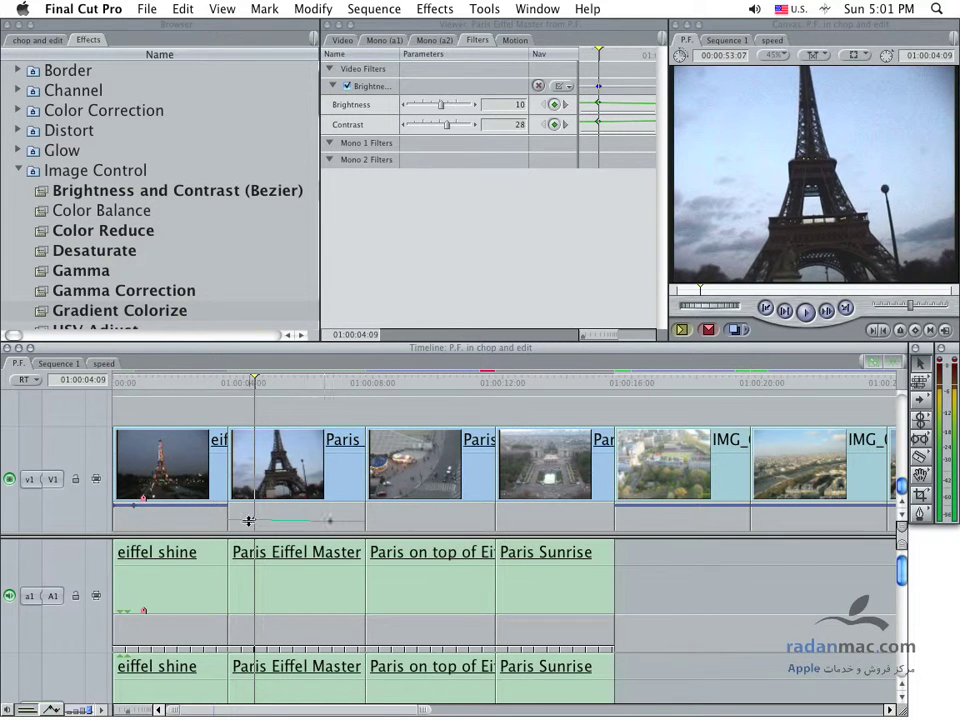
Switch the overlay to Contrast and back to Brightness, then drag the start keyframe to 36
right_click(319, 516)
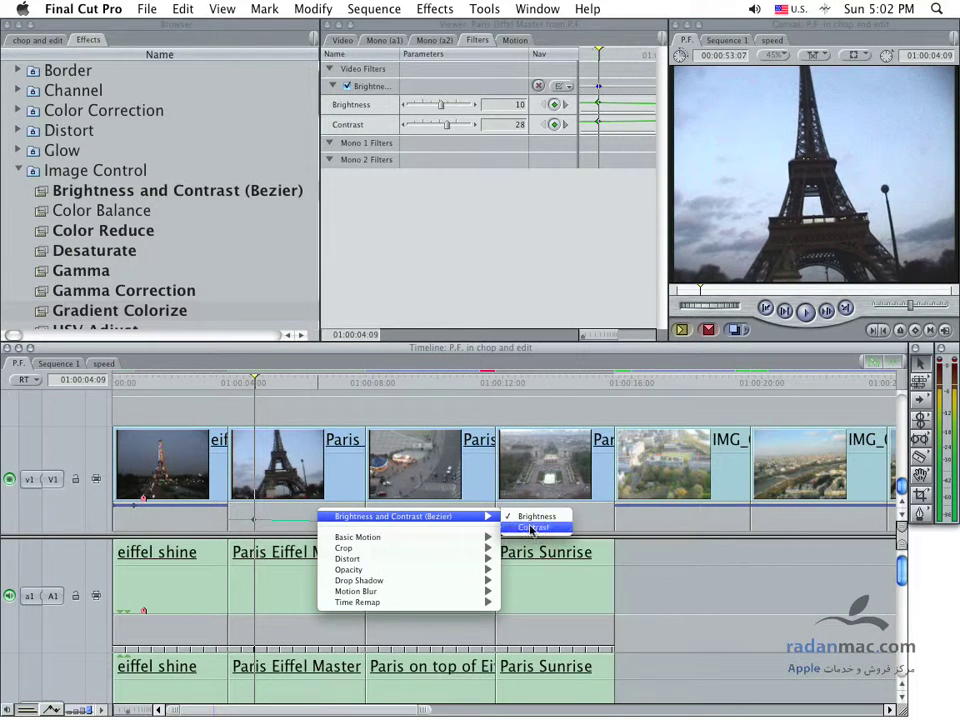
left_click(542, 528)
right_click(330, 516)
right_click(305, 524)
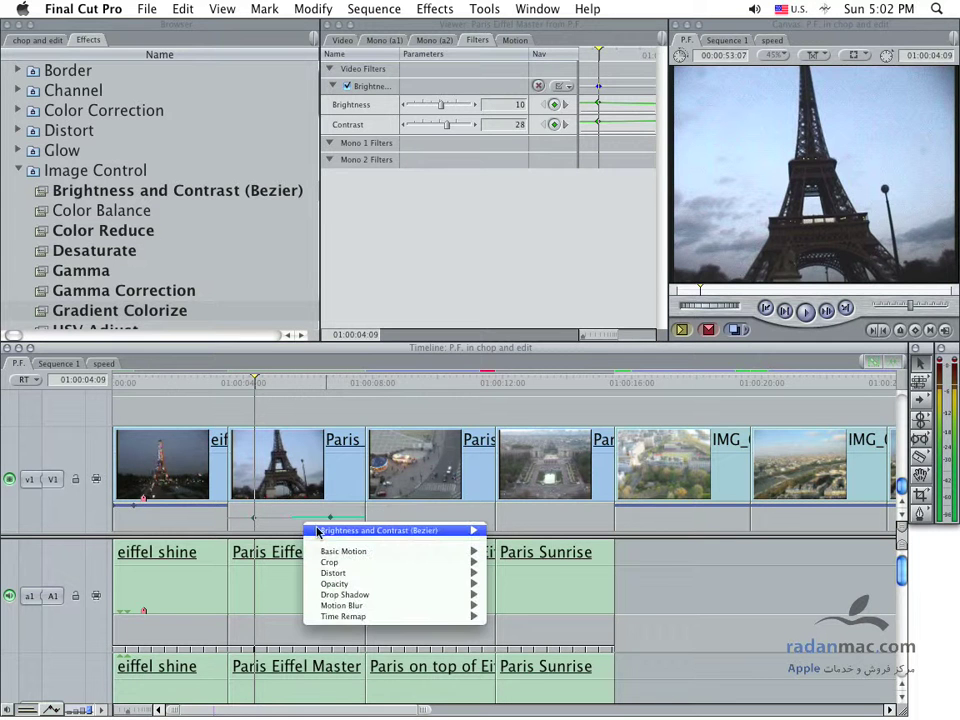
mouse_move(438, 532)
left_click(512, 536)
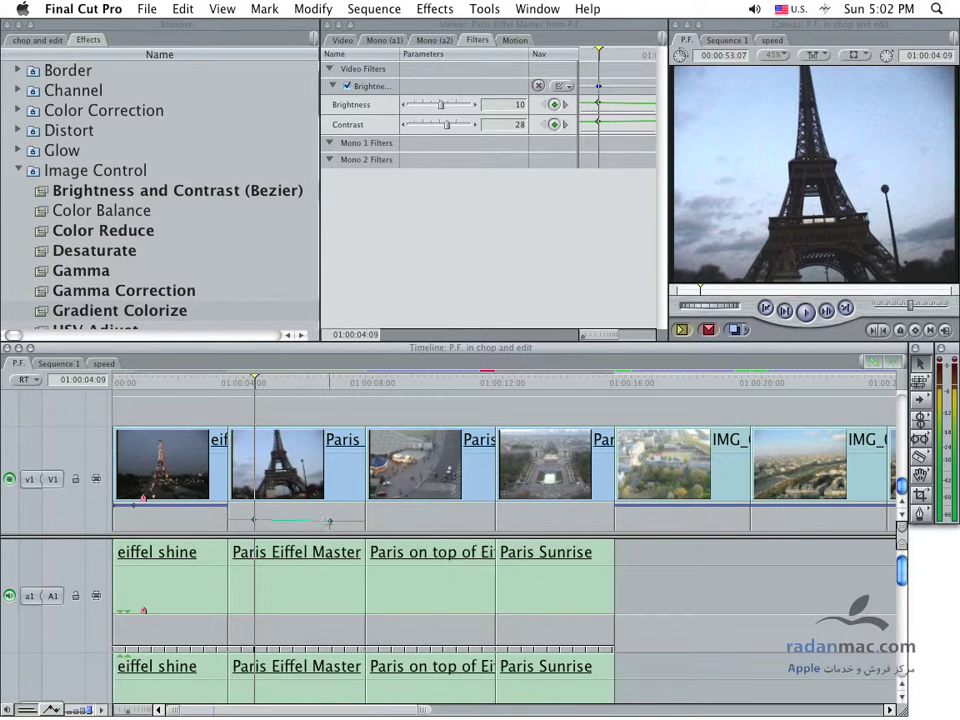
right_click(314, 517)
left_click(246, 517)
left_click_drag(253, 520, 256, 521)
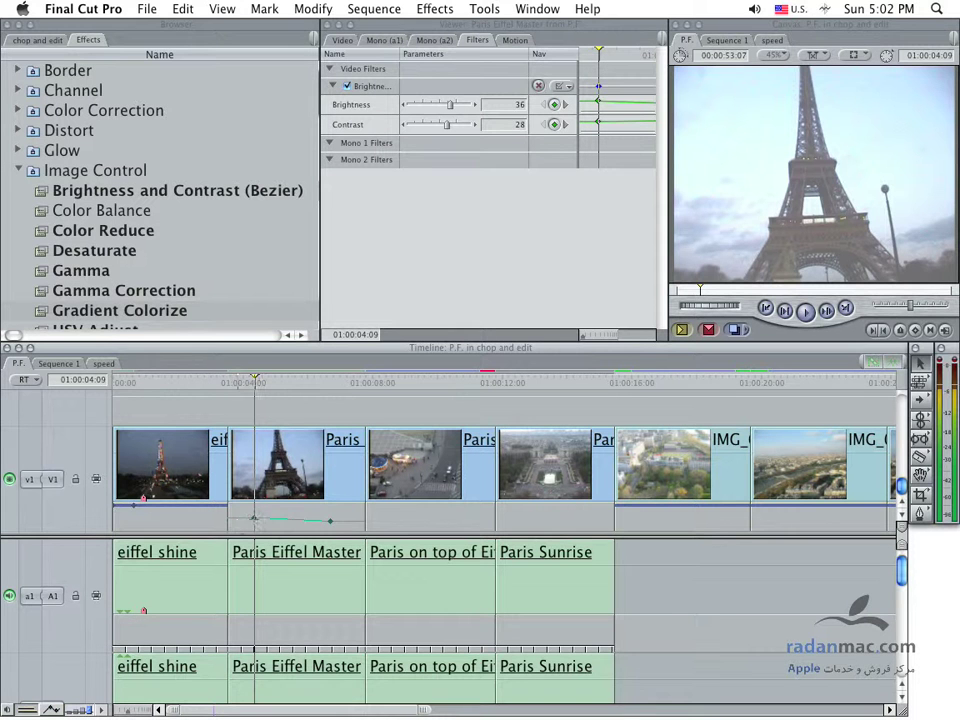
Make the V1 track taller and drag the clip's Brightness keyframe until it reads 57
left_click_drag(96, 540, 96, 584)
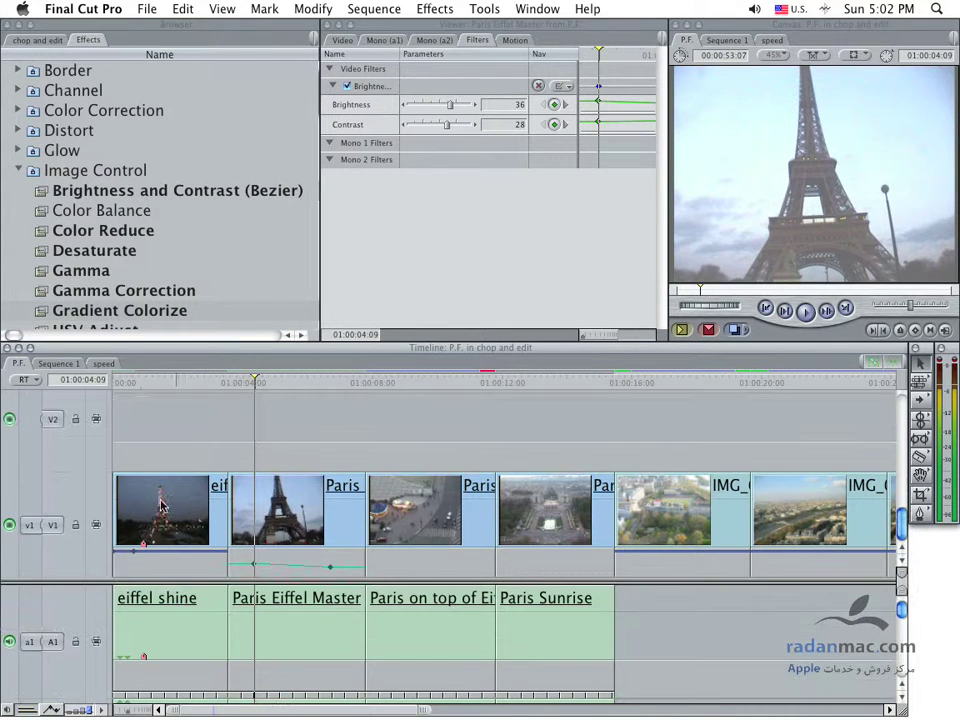
left_click_drag(104, 474, 104, 430)
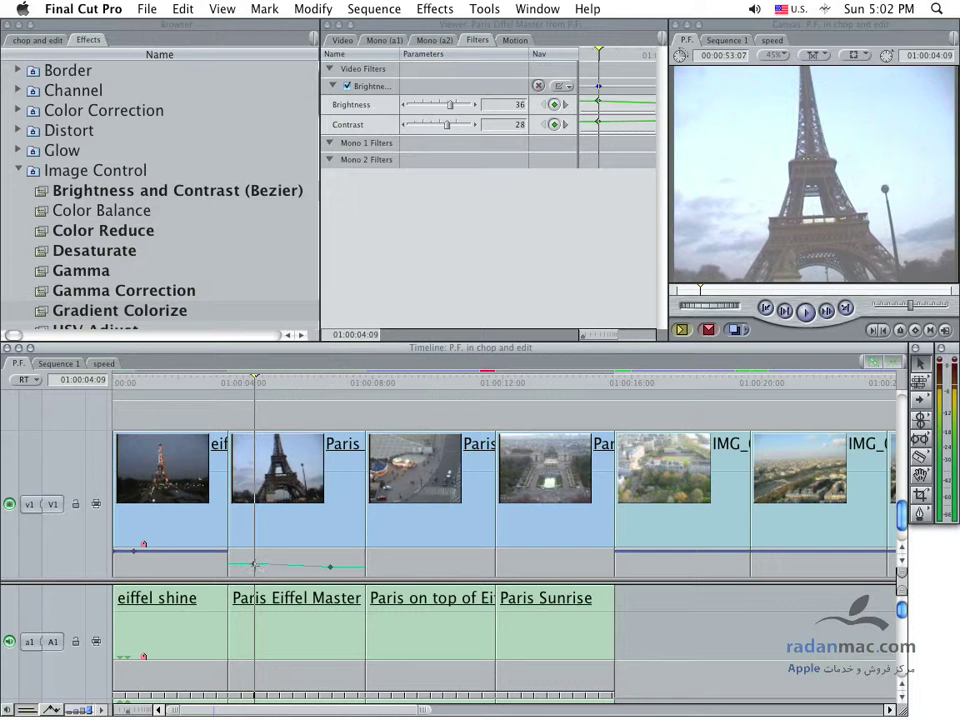
left_click_drag(254, 564, 254, 564)
mouse_move(254, 564)
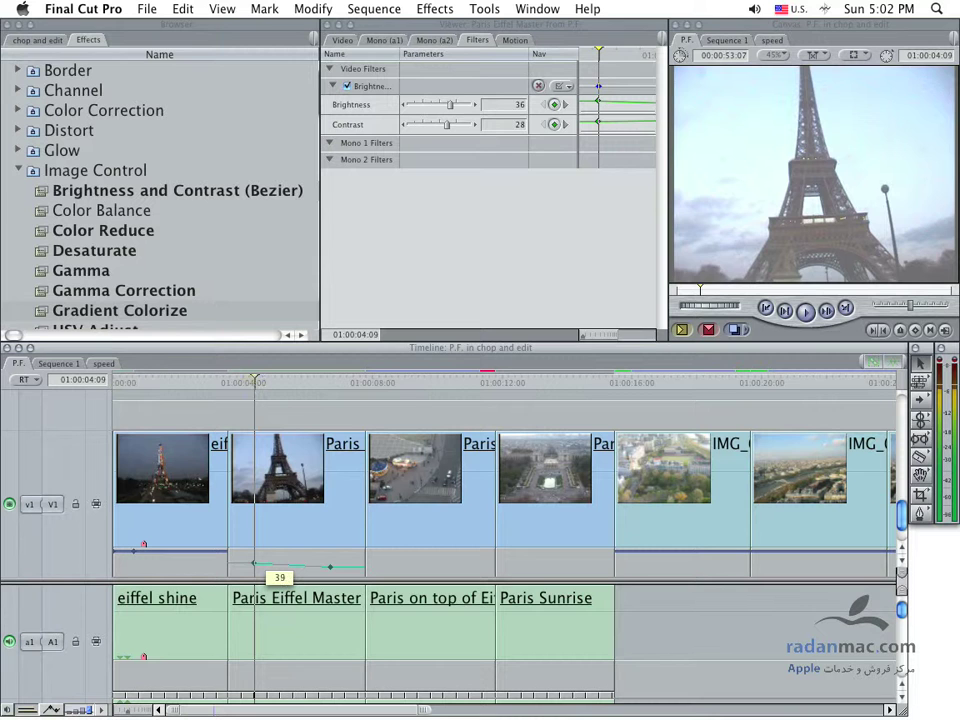
left_click_drag(254, 564, 254, 565)
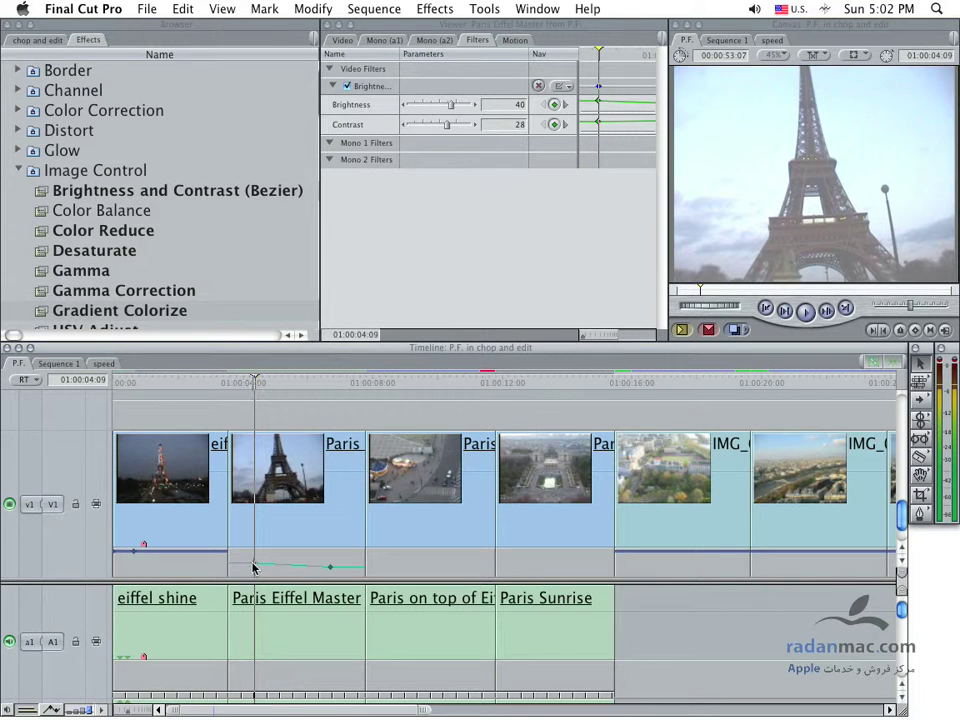
mouse_move(254, 559)
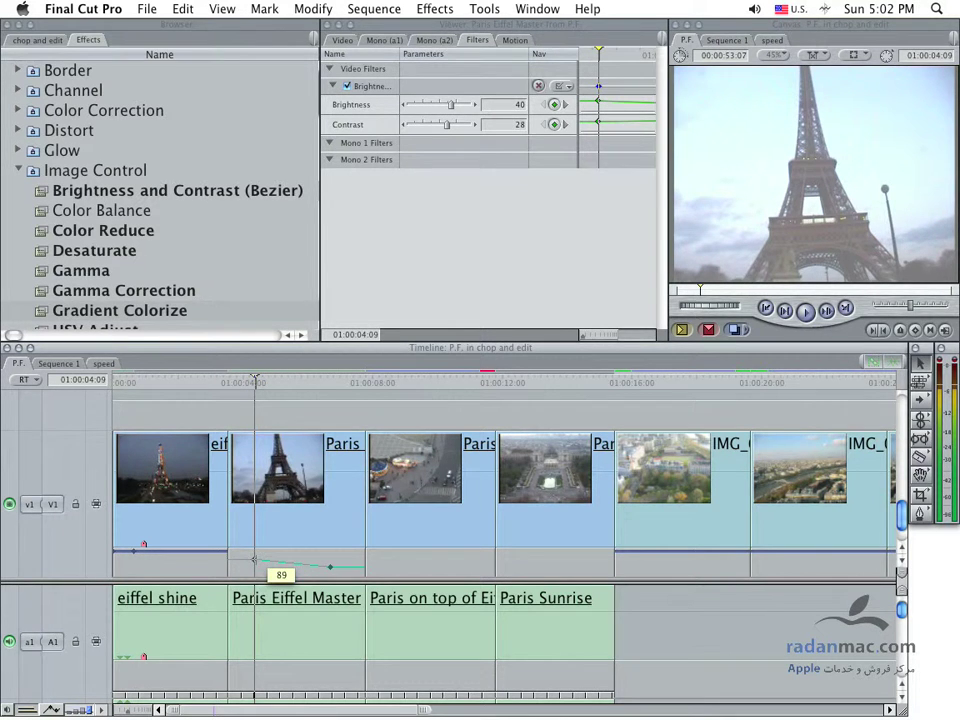
left_click_drag(254, 564, 254, 560)
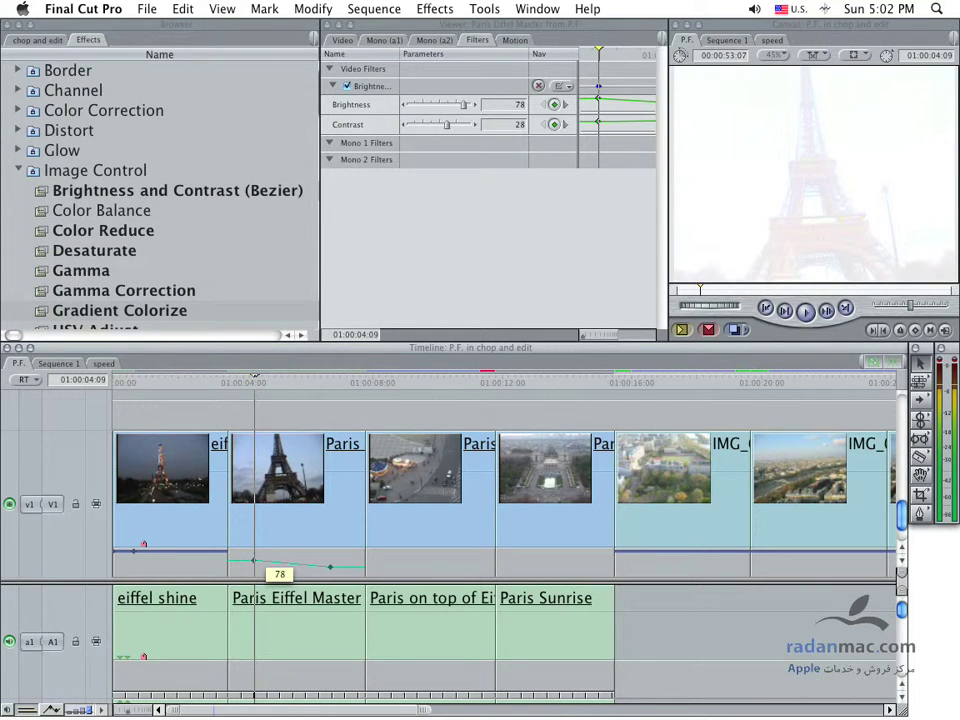
left_click_drag(254, 560, 254, 566)
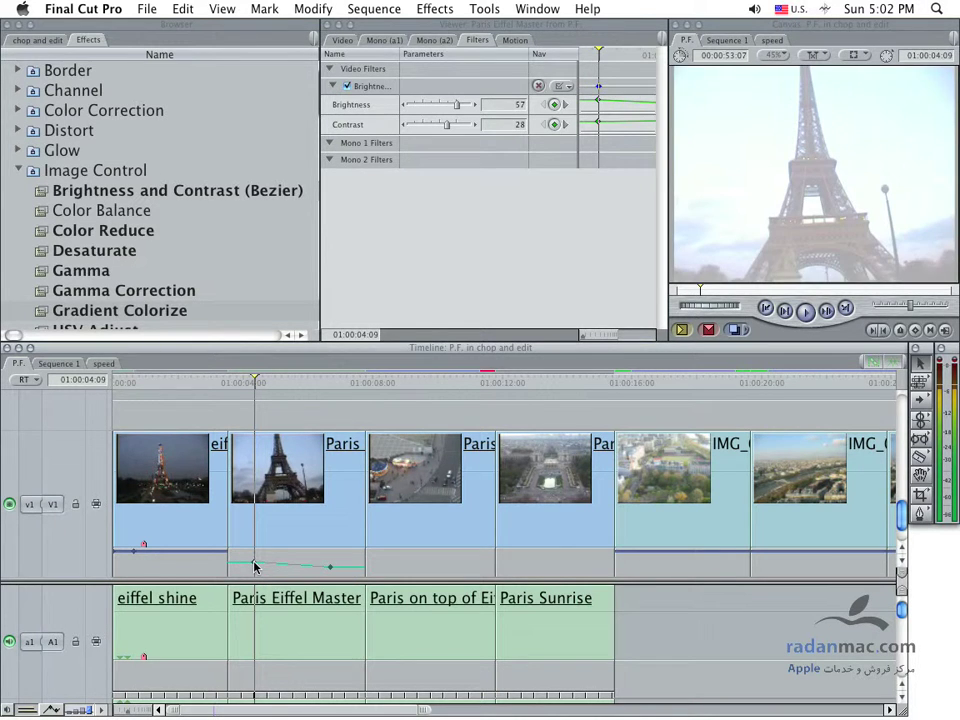
Show the Contrast keyframe line on the clip and raise its keyframe to 100
right_click(267, 572)
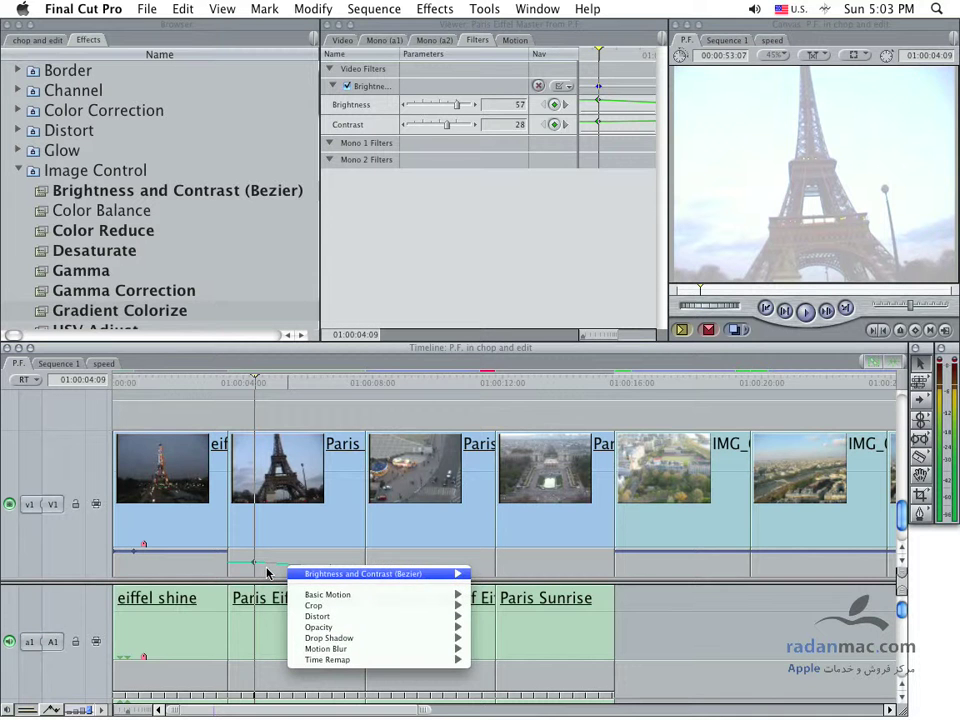
left_click(291, 566)
right_click(291, 570)
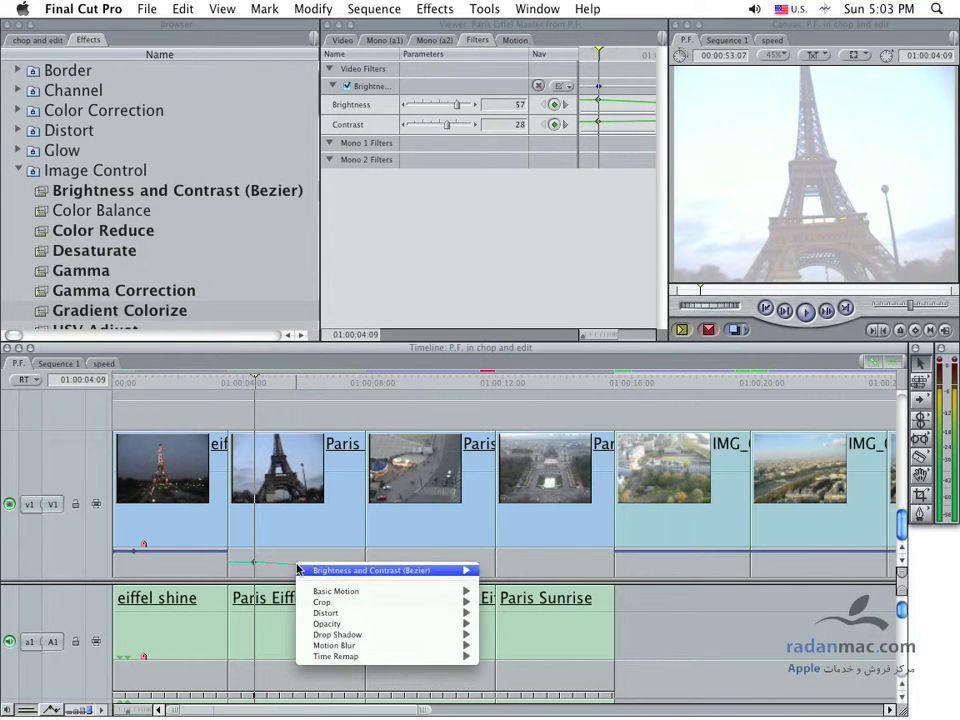
mouse_move(462, 566)
left_click(508, 580)
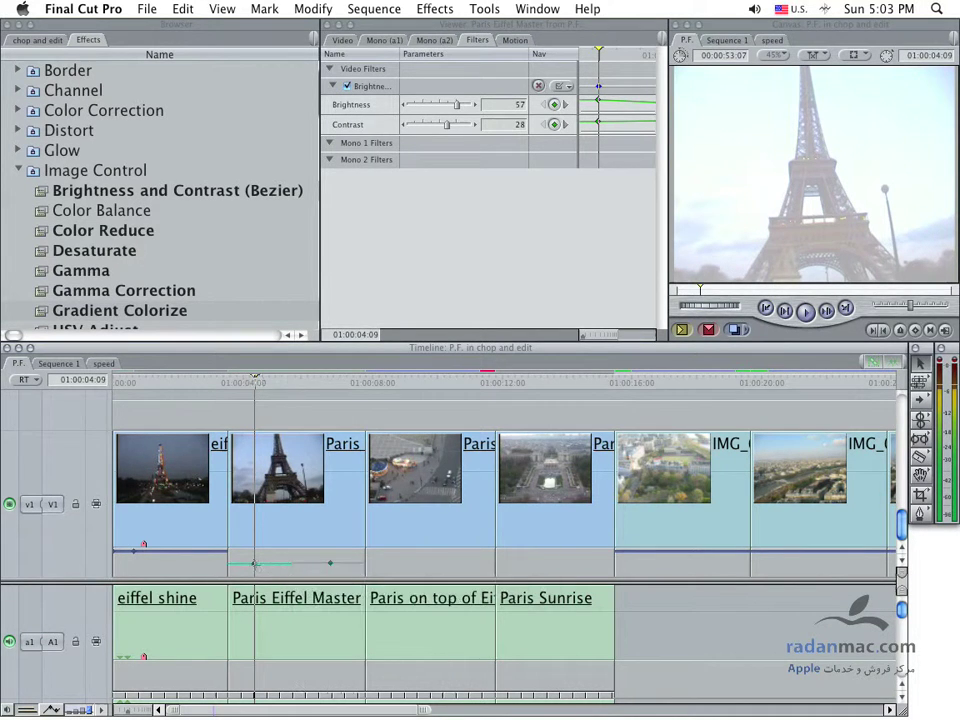
left_click_drag(254, 563, 256, 558)
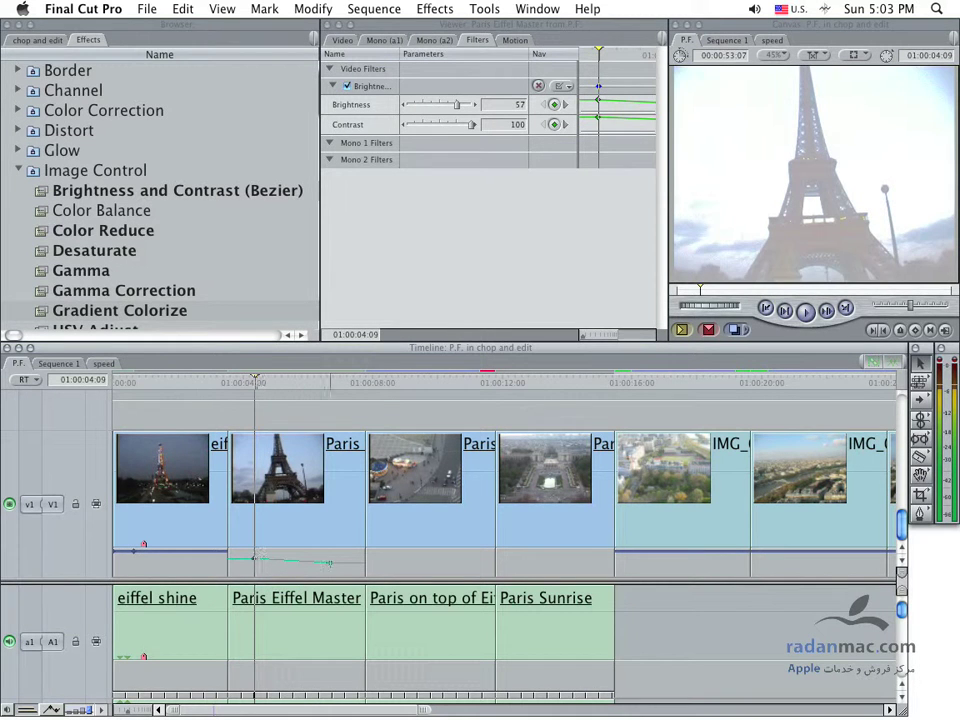
Switch the overlay back to Brightness, lower its keyframe to 36, and preview the sequence
right_click(318, 568)
mouse_move(480, 575)
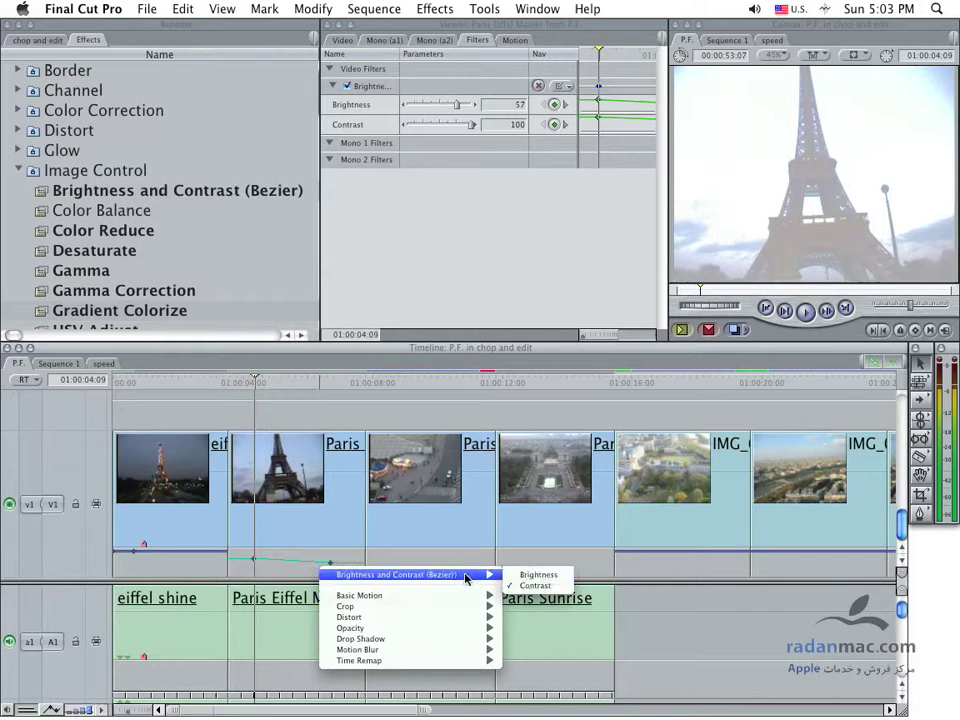
left_click(527, 577)
left_click_drag(254, 561, 255, 567)
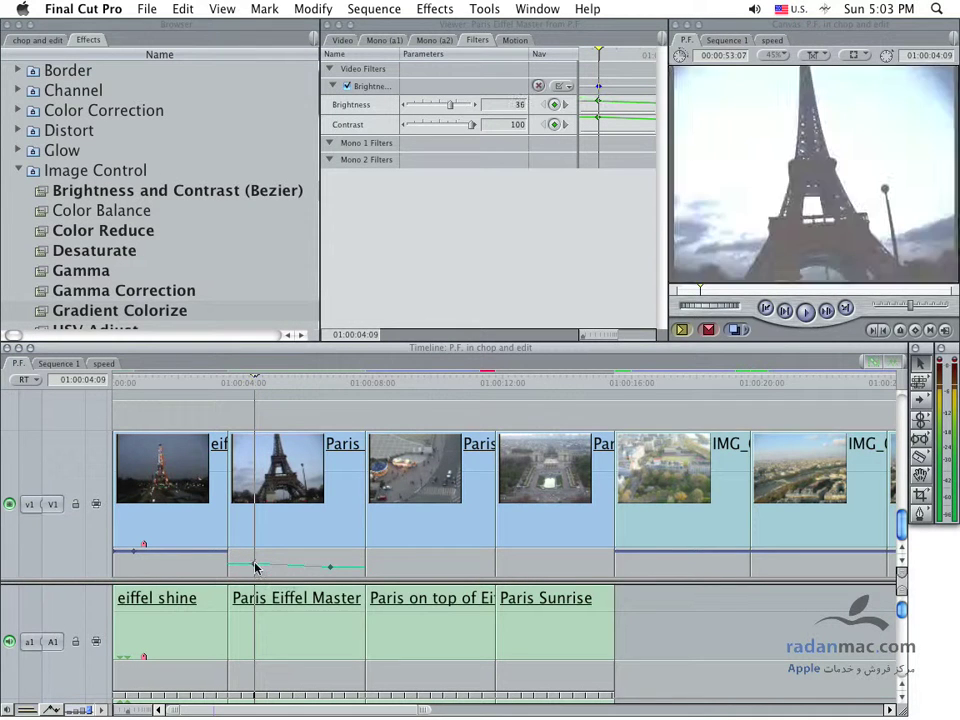
key("space")
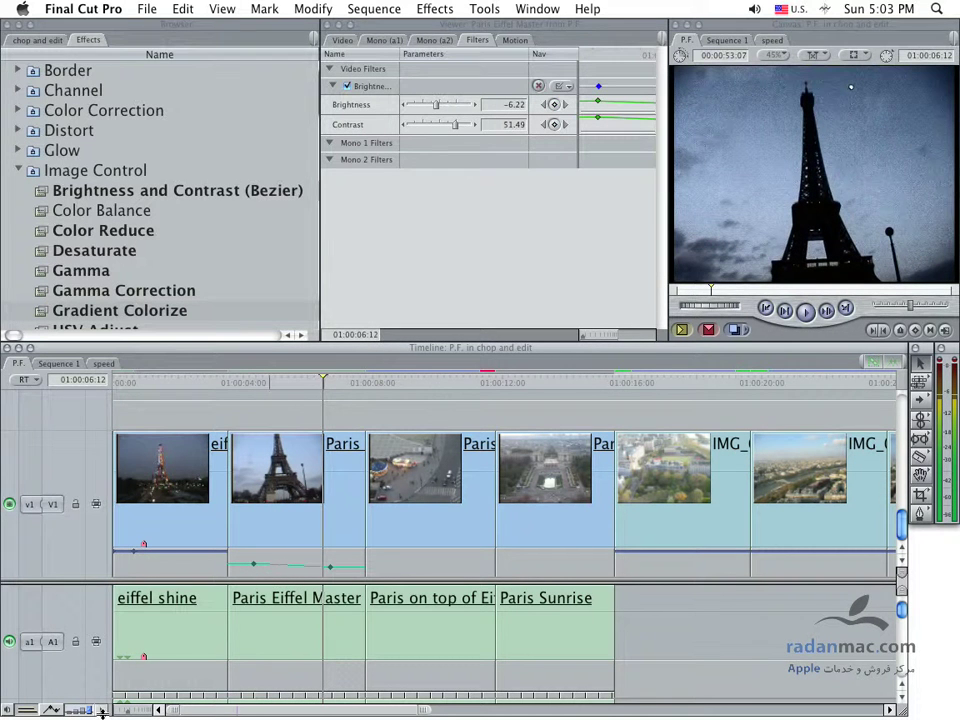
Make the V1 video track slightly taller and park the playhead at 01:00:10:14
left_click(28, 712)
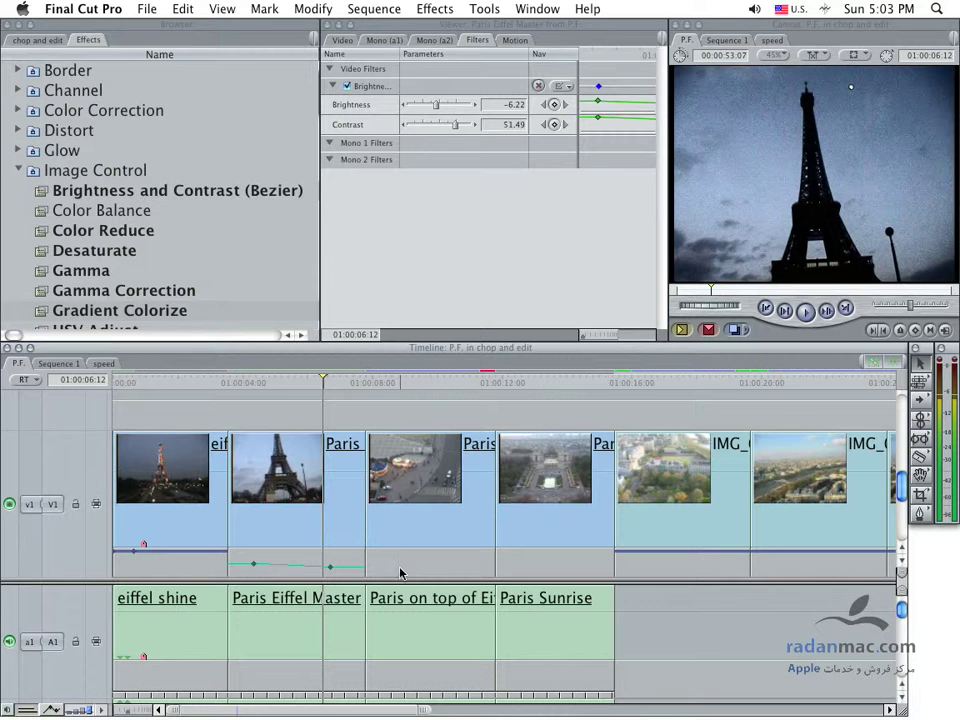
left_click_drag(401, 580, 400, 587)
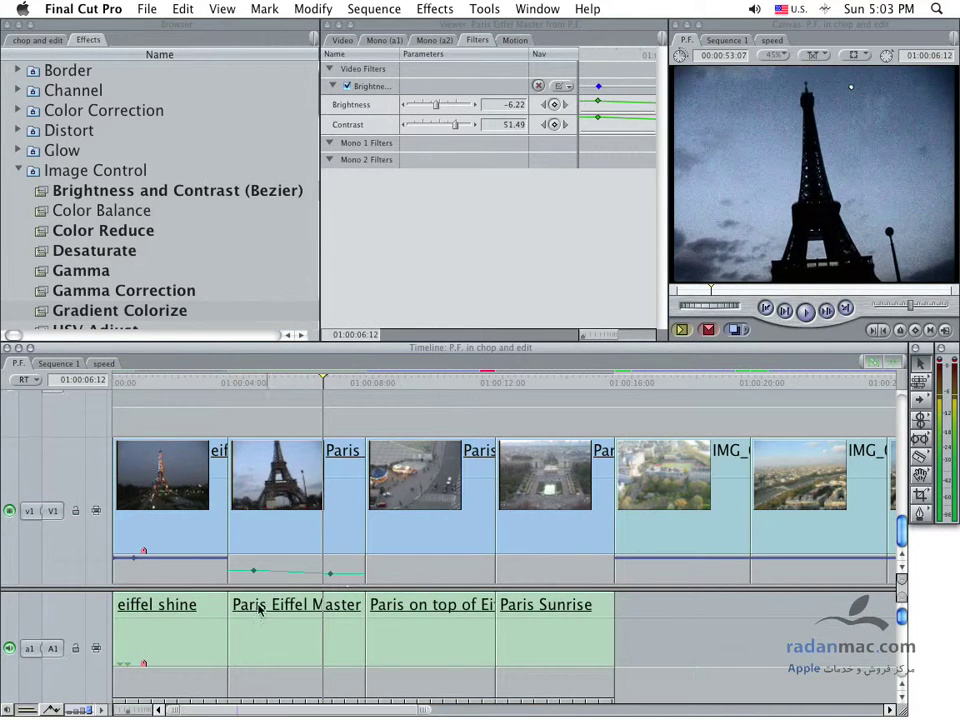
mouse_move(47, 711)
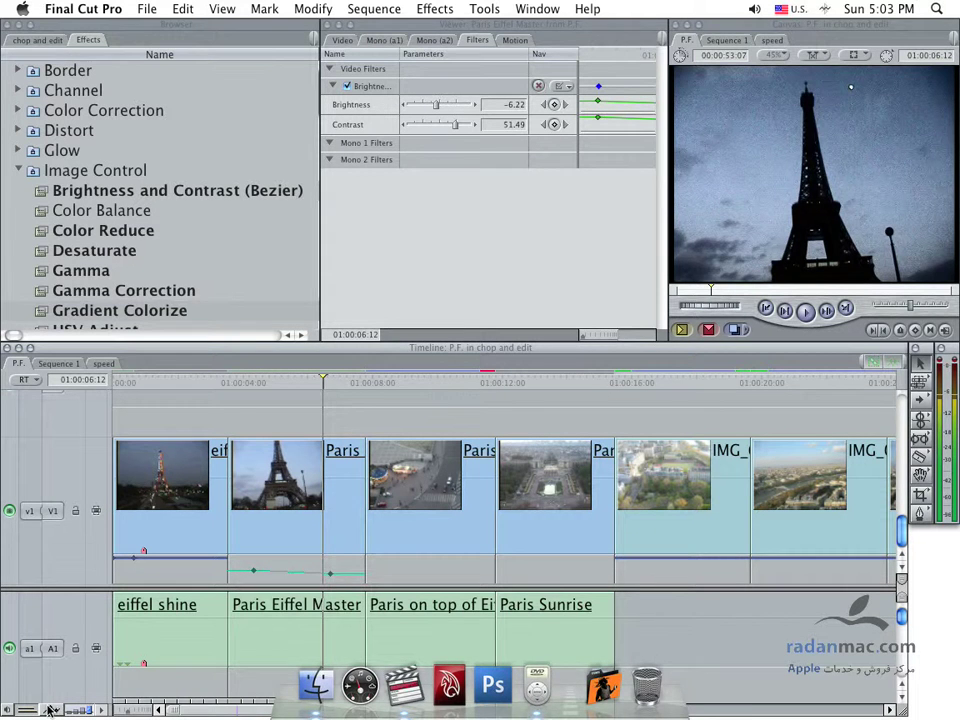
left_click(455, 378)
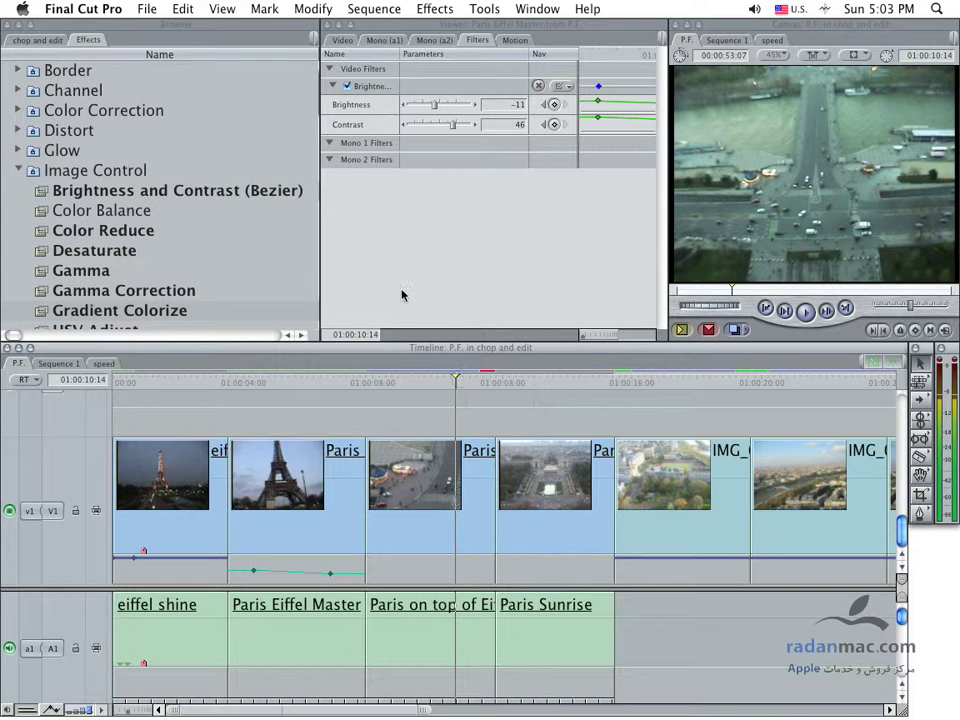
Enable Speed Indicators under Video in the P.F. Sequence Settings' Timeline Options
left_click(381, 10)
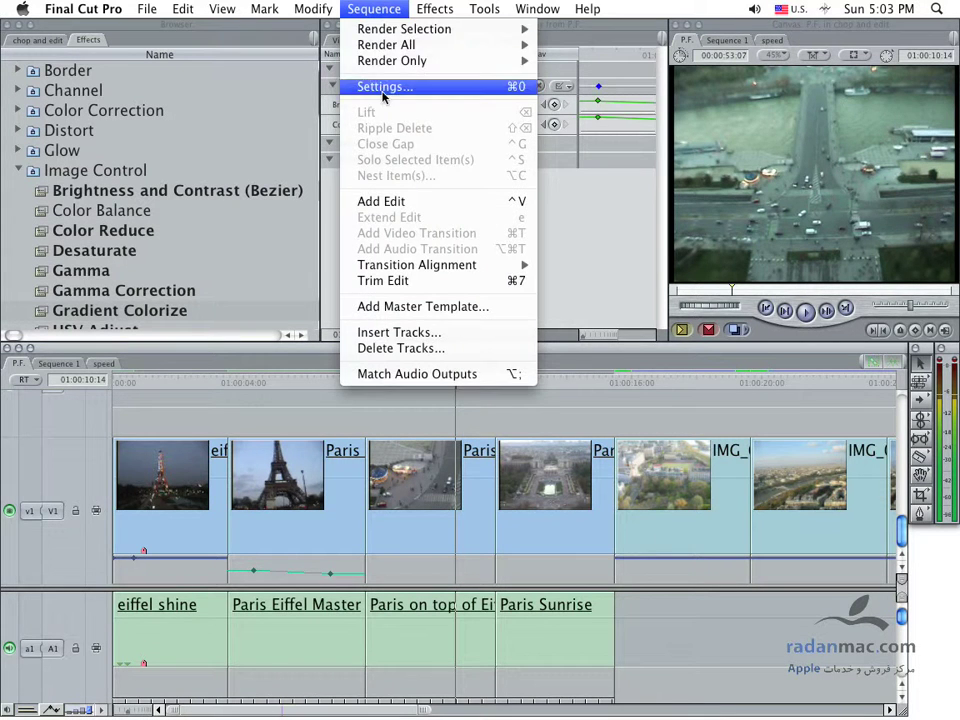
left_click(385, 86)
left_click_drag(435, 124, 493, 284)
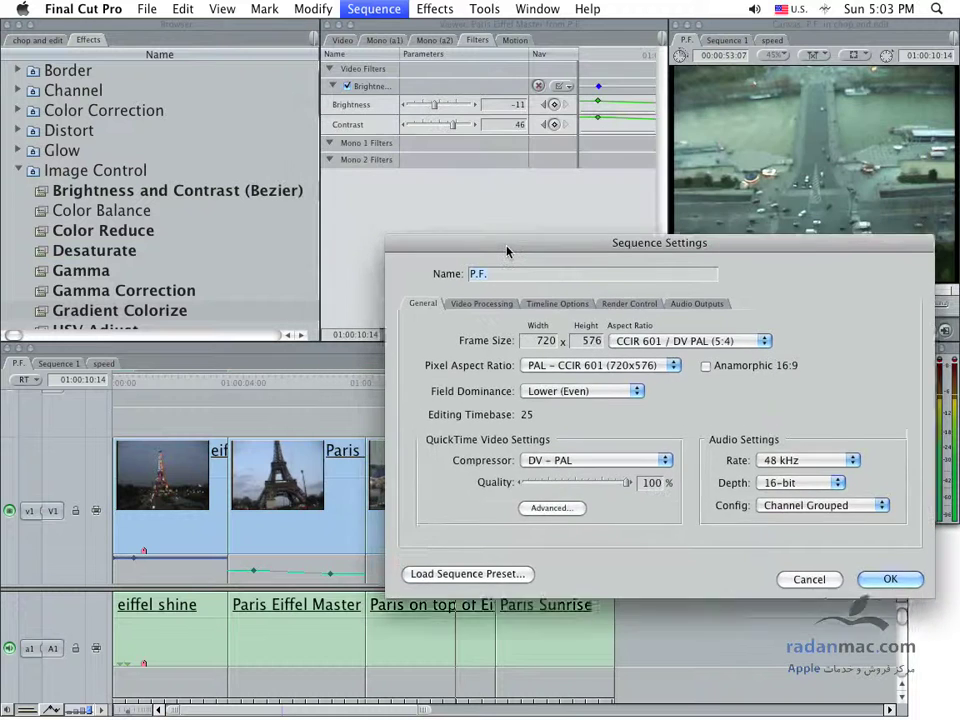
left_click(544, 336)
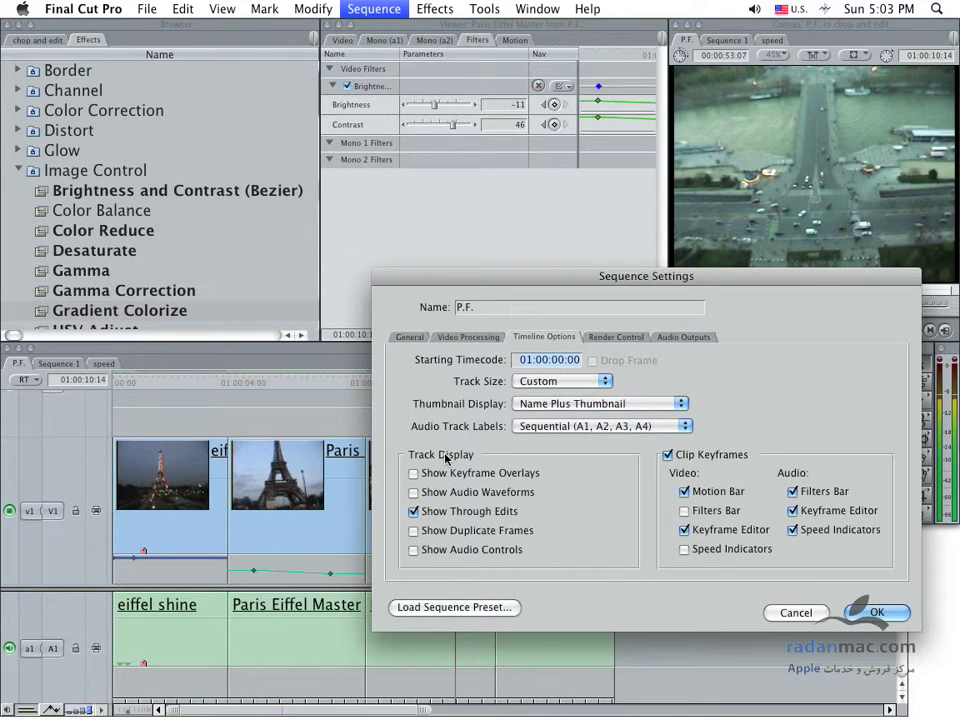
mouse_move(480, 285)
left_mouse_down()
mouse_move(149, 181)
mouse_move(144, 49)
left_mouse_up()
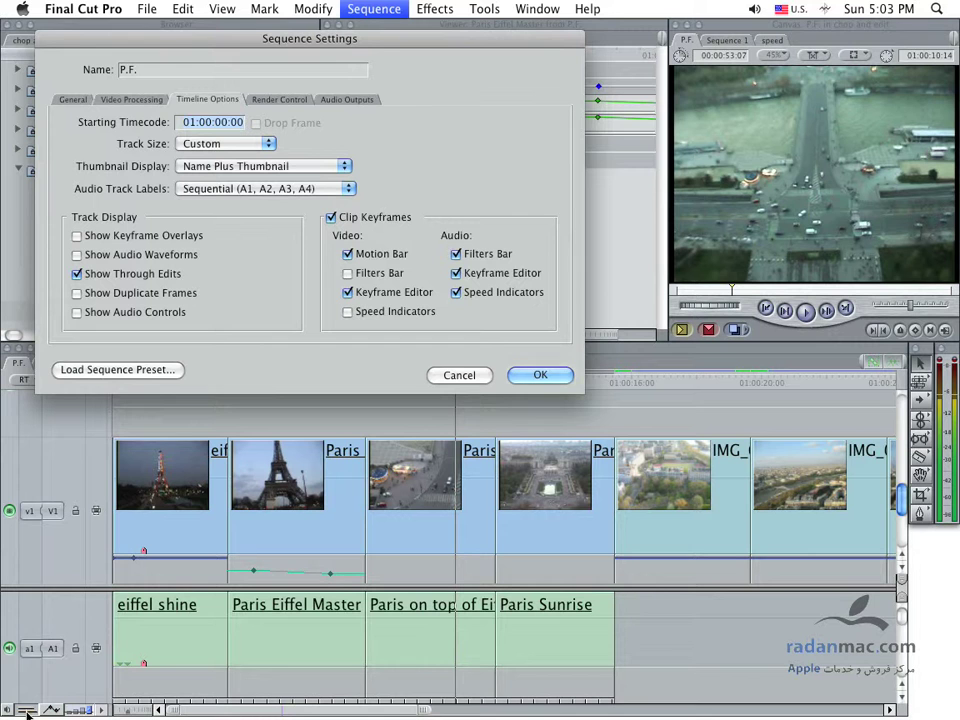
left_click(365, 315)
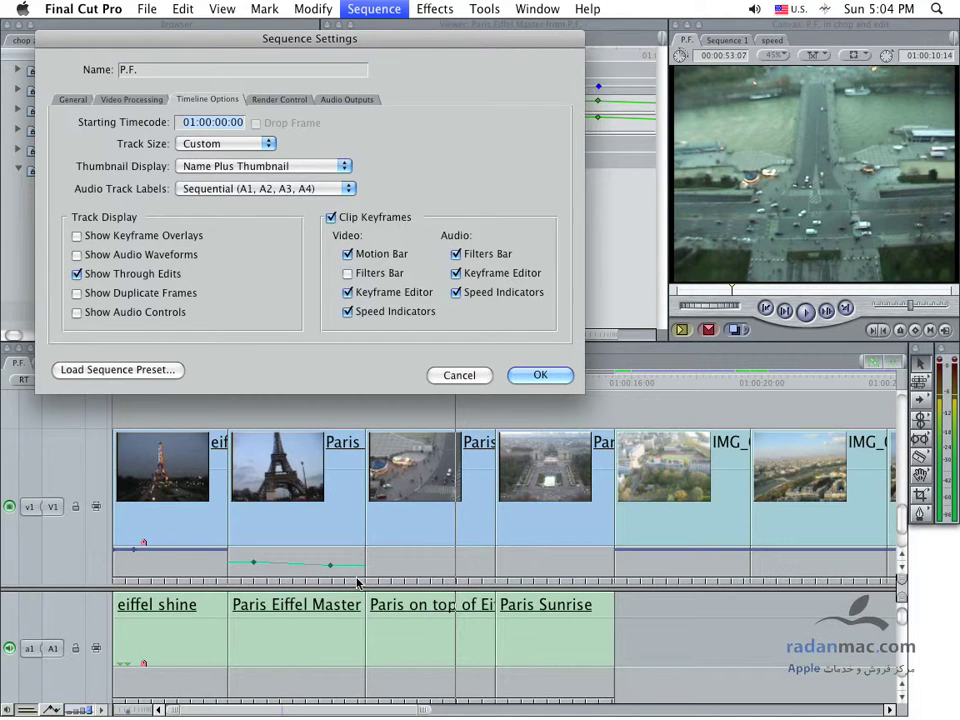
Apply the new sequence settings with OK and switch to the Slip tool
left_click(540, 374)
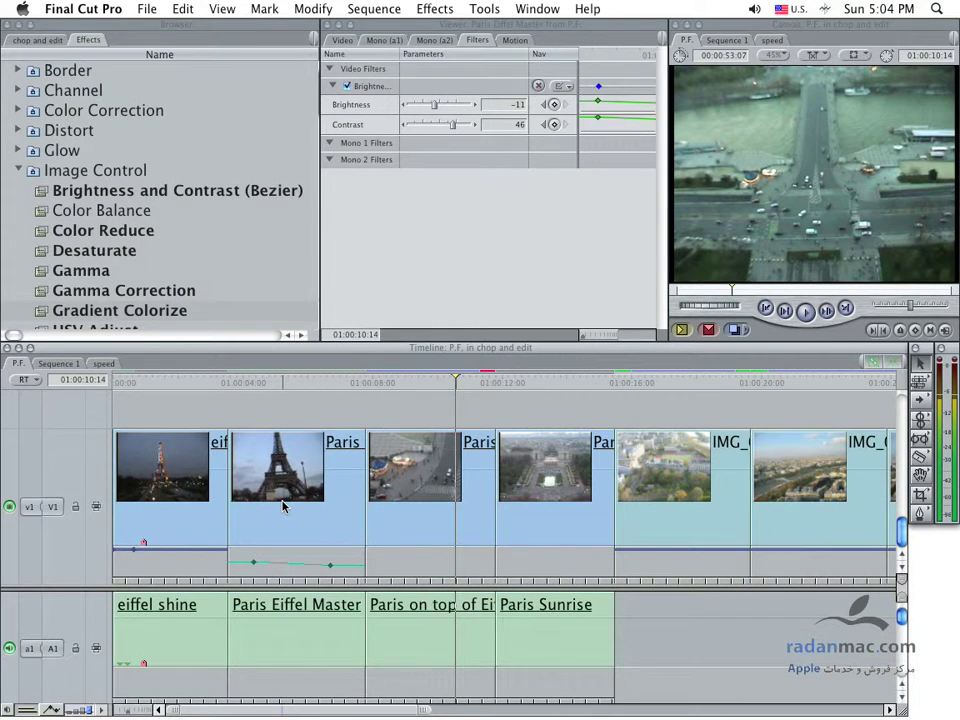
left_click(924, 445)
left_click_drag(924, 445, 900, 445)
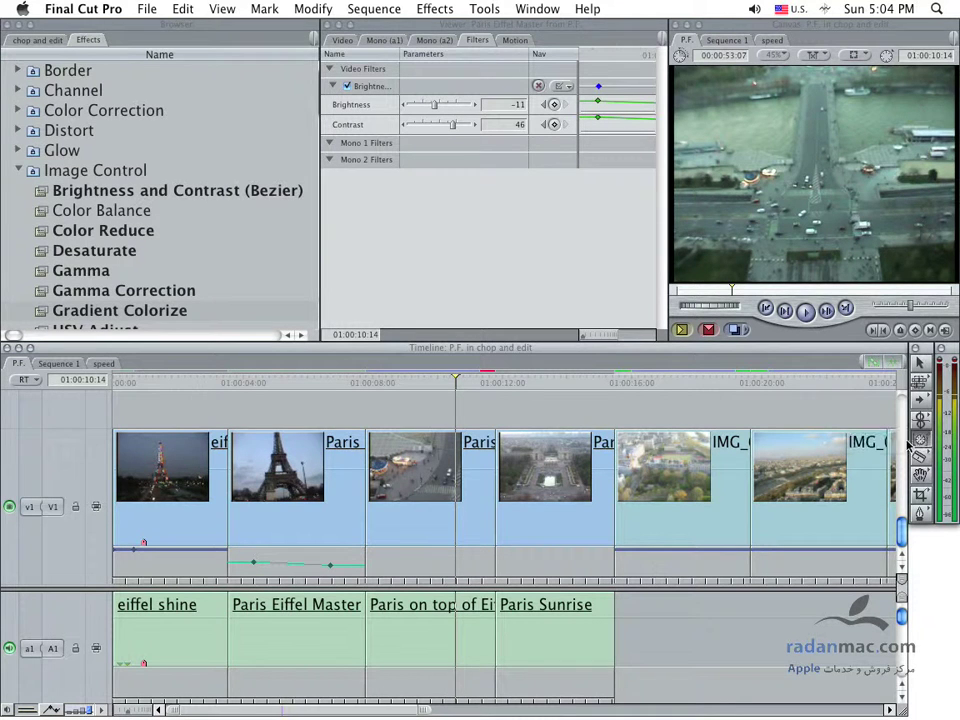
Play from earlier in the sequence, then return to 01:00:04:09 and select Paris Eiffel Master
left_click(301, 383)
key("space")
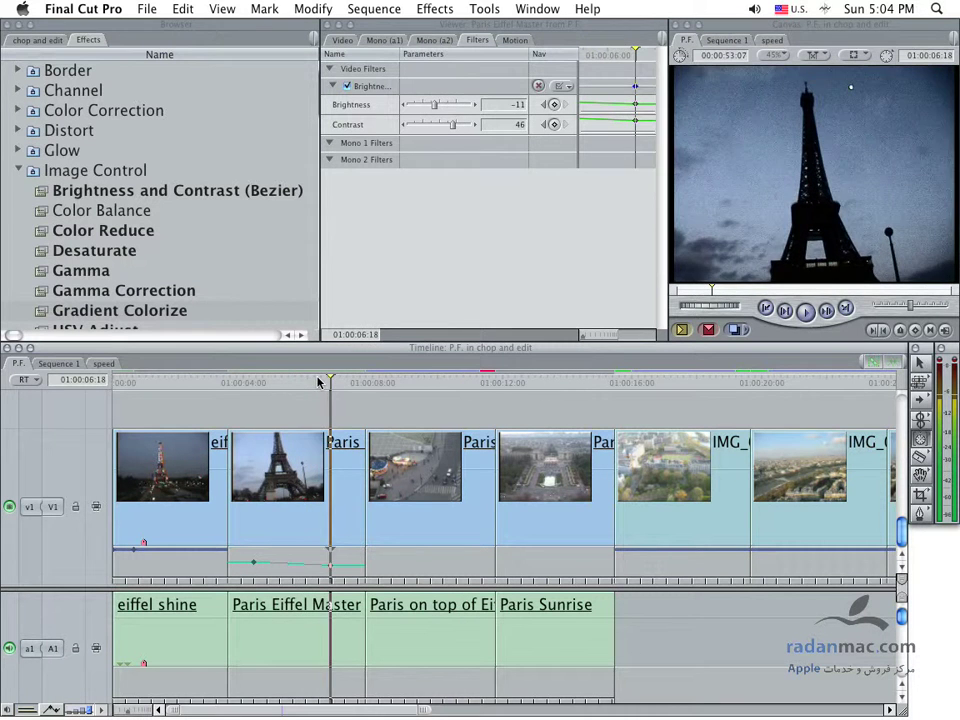
left_click_drag(318, 382, 253, 383)
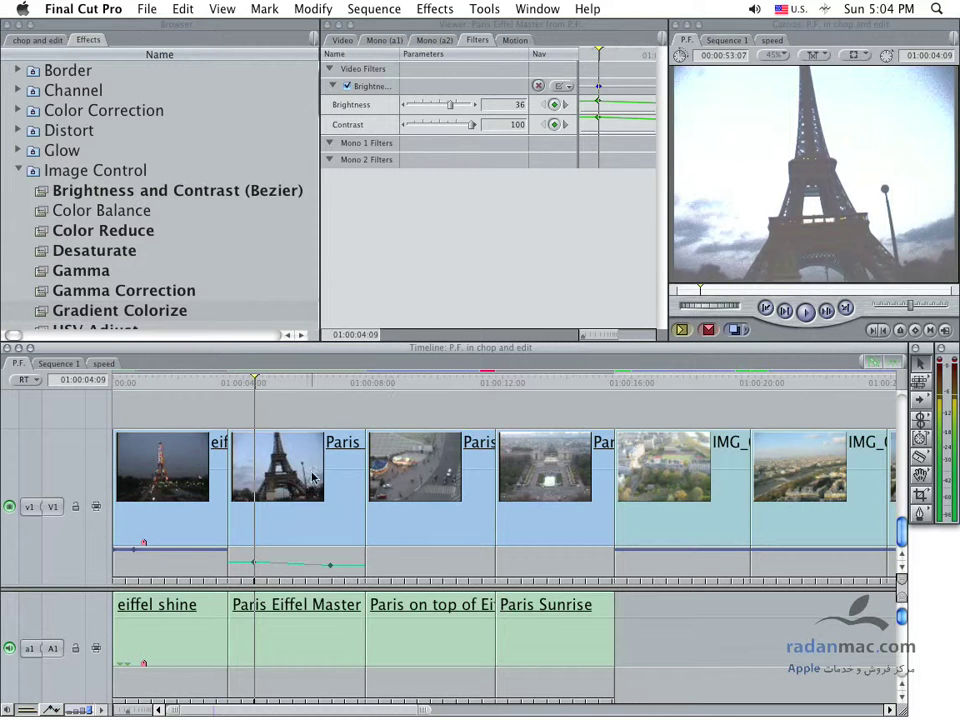
left_click(333, 474)
Cut the Brightness and Contrast filter from Paris Eiffel Master and preview the unfiltered footage
right_click(388, 88)
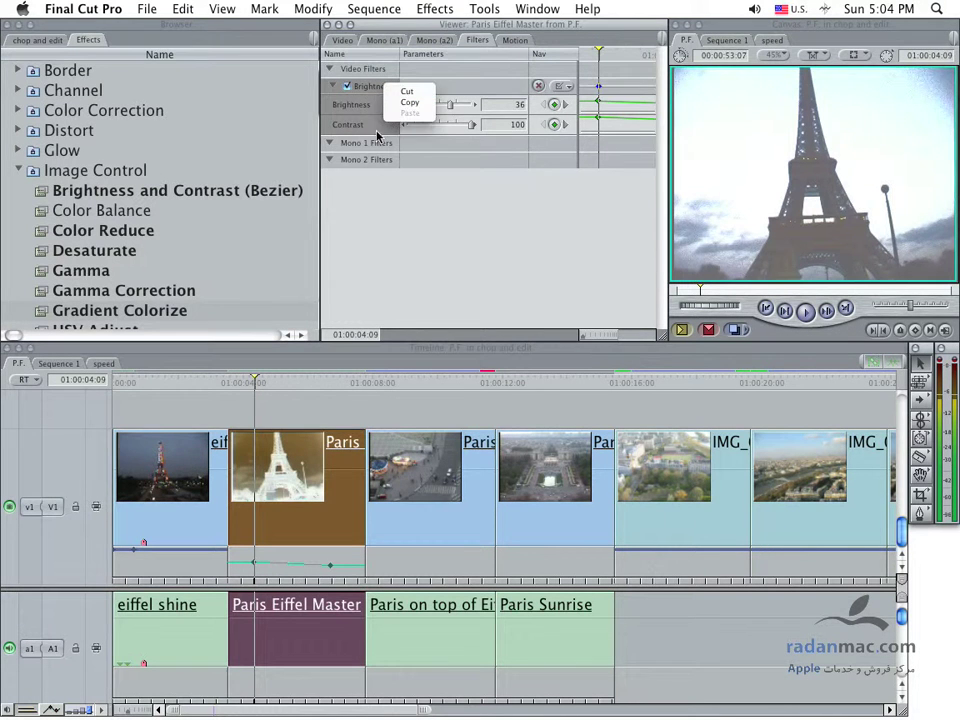
left_click(368, 96)
key("Delete")
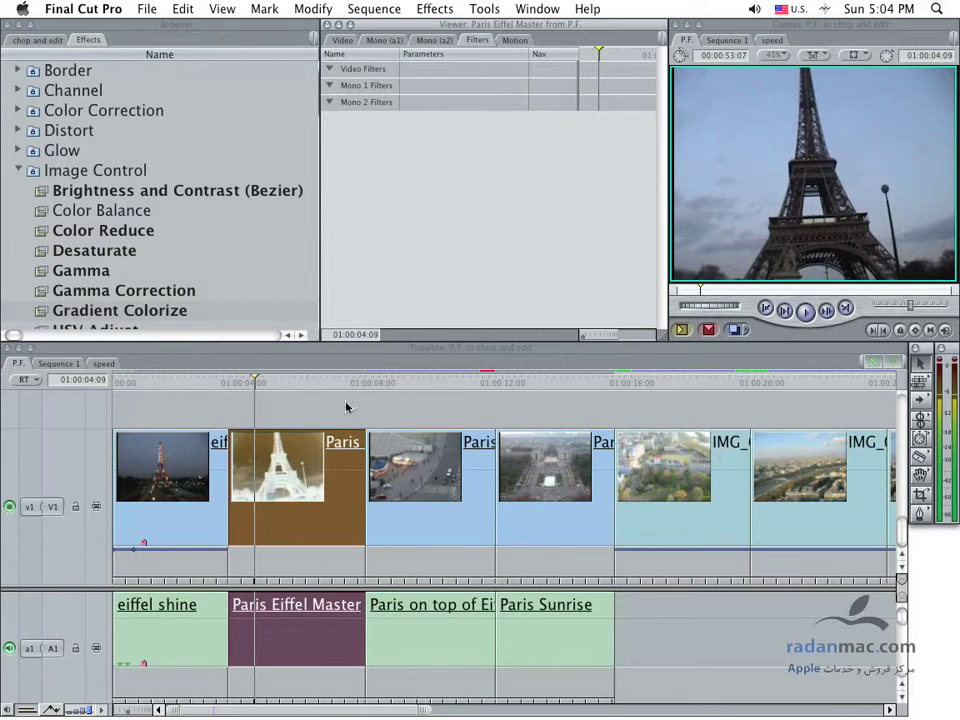
left_click_drag(241, 385, 339, 388)
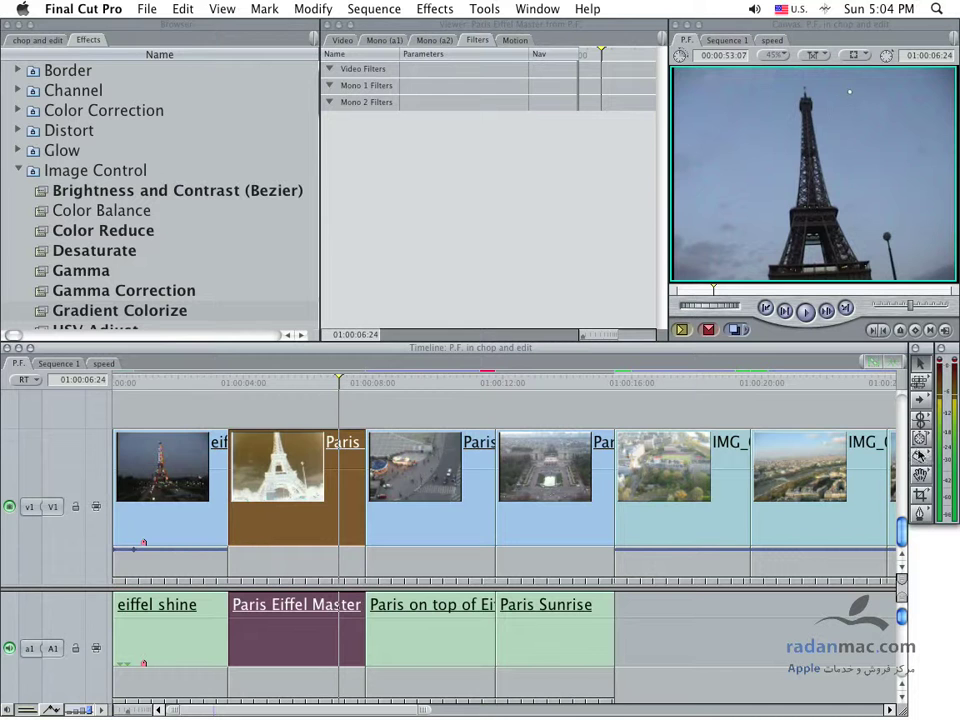
mouse_move(920, 438)
left_mouse_down()
mouse_move(866, 446)
mouse_move(900, 442)
left_mouse_up()
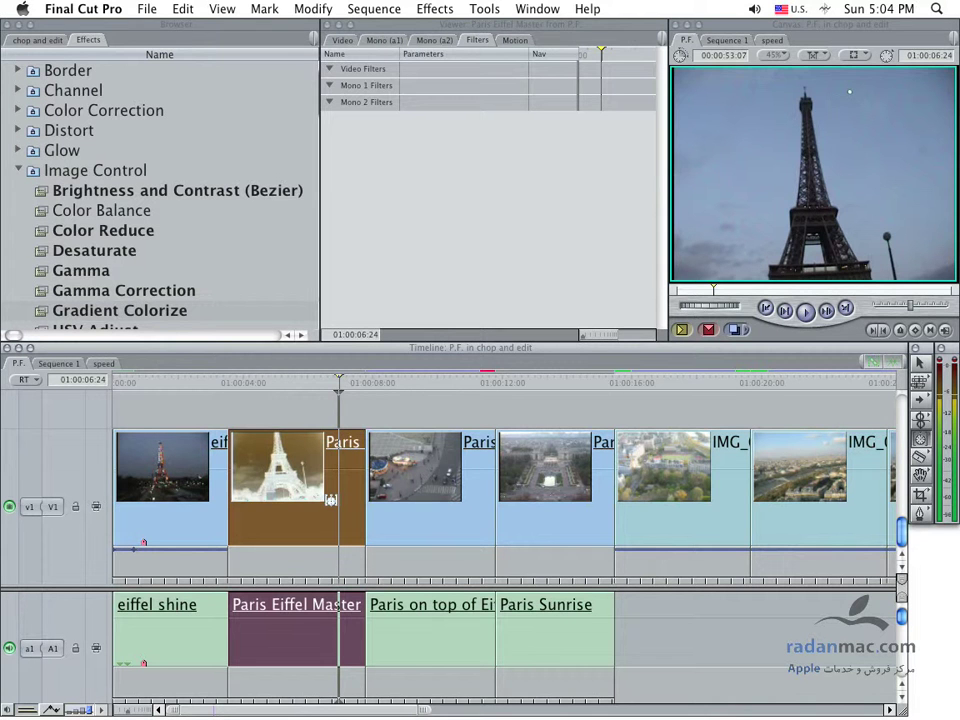
Add a time-remap point in Paris Eiffel Master mapped to source frame 18:23, then play it back
mouse_move(337, 493)
left_mouse_down()
mouse_move(265, 440)
mouse_move(250, 440)
mouse_move(266, 440)
left_mouse_up()
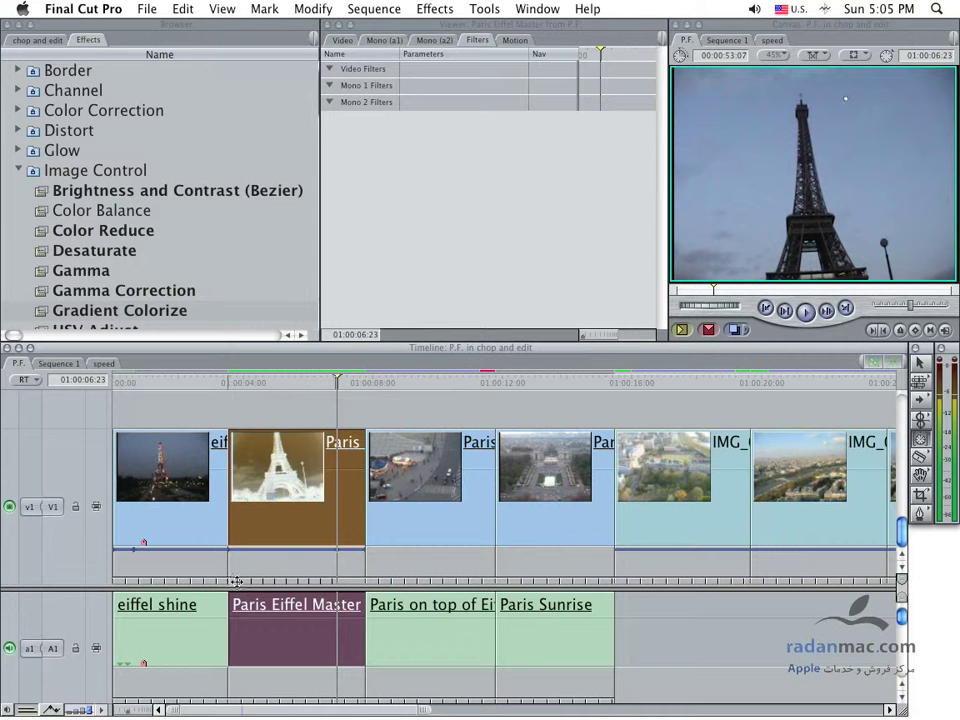
left_click_drag(306, 460, 306, 460)
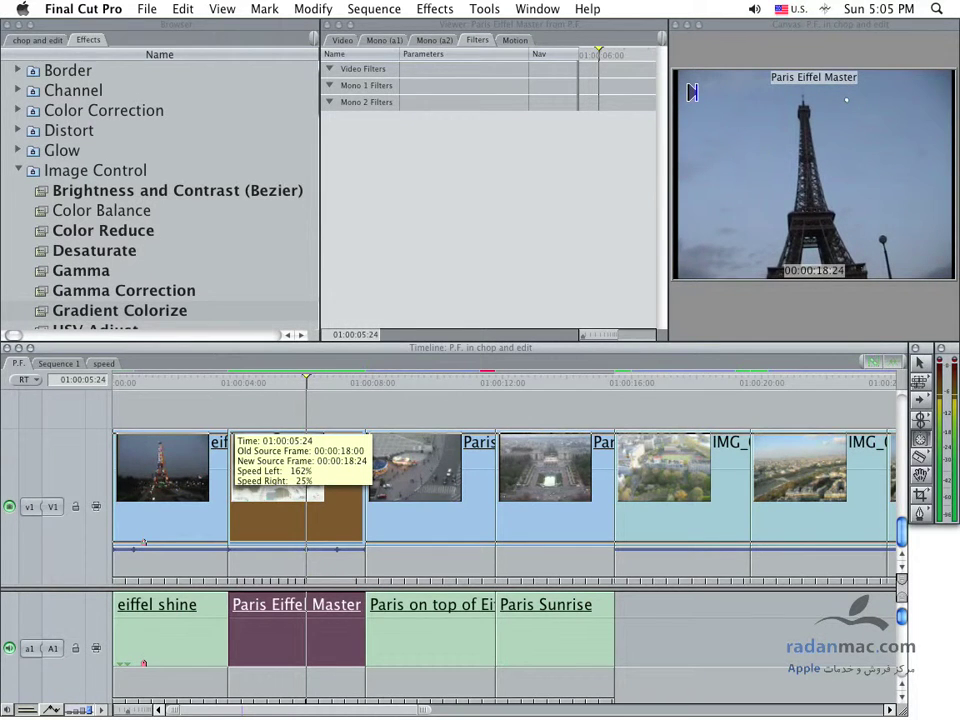
left_click_drag(306, 460, 306, 460)
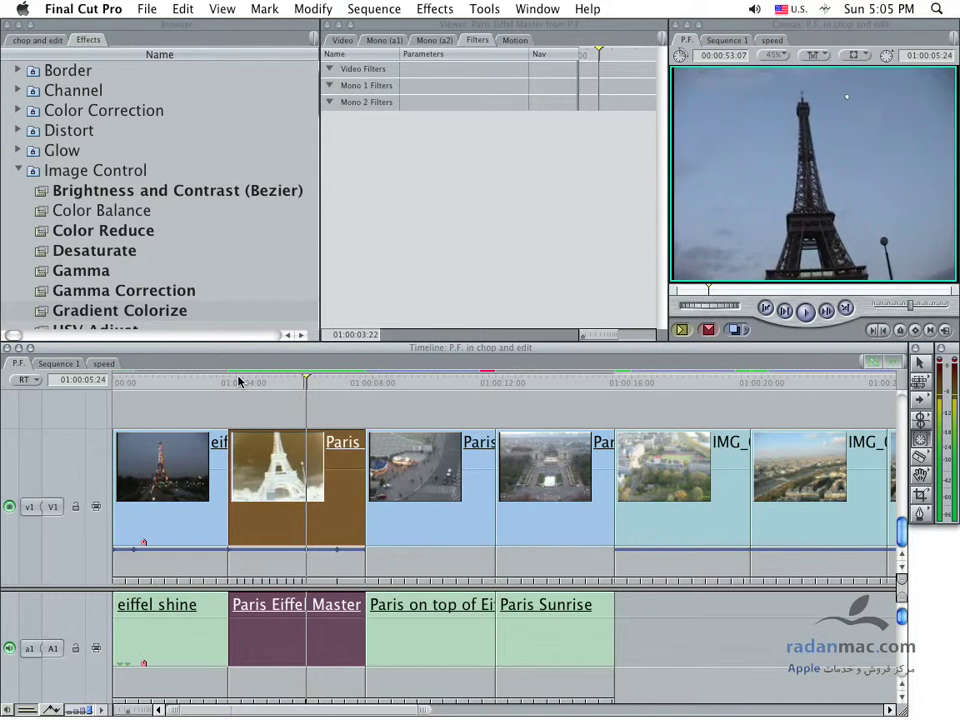
left_click(231, 378)
key("space")
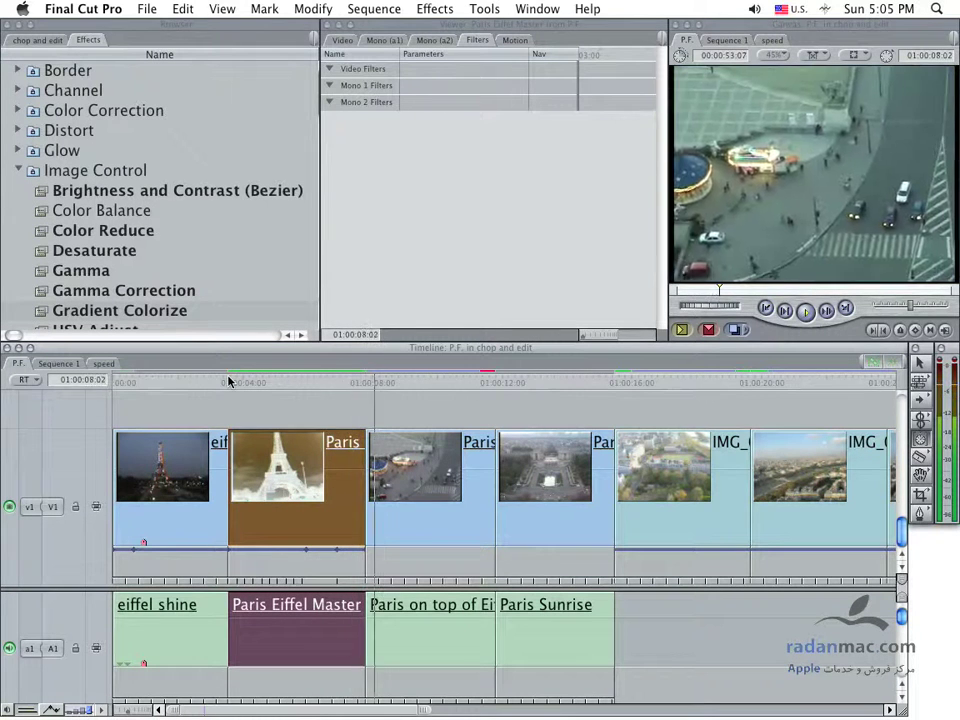
Add another speed point slowing the clip's start to 42%, then play the retimed section
left_click(306, 495)
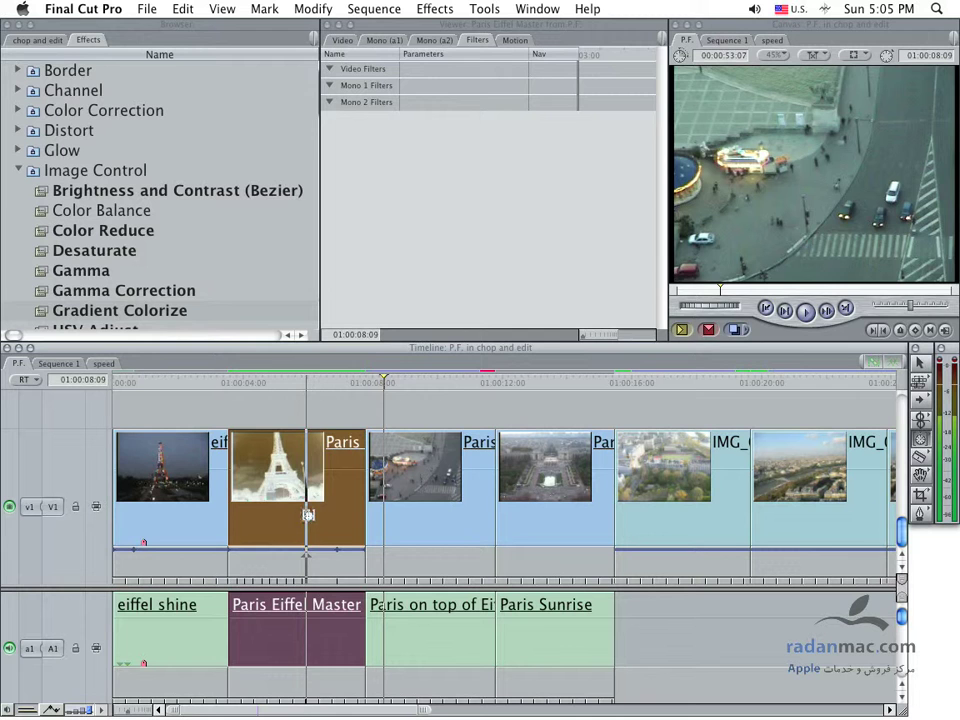
left_click_drag(300, 497, 226, 438)
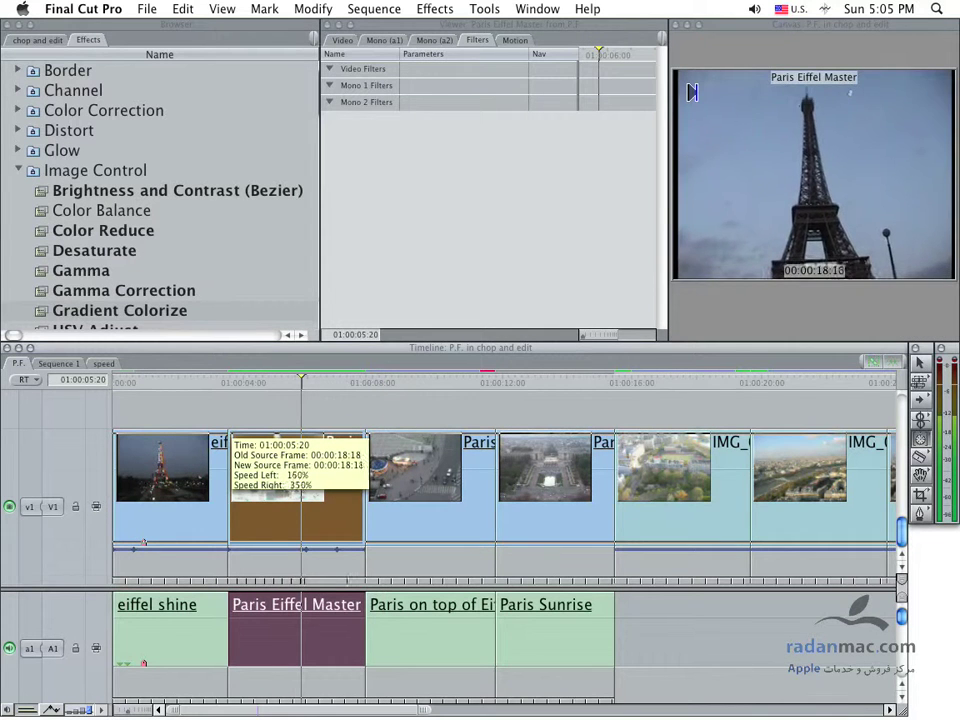
mouse_move(226, 438)
left_mouse_down()
mouse_move(224, 362)
mouse_move(200, 436)
left_mouse_up()
key("shift+Left")
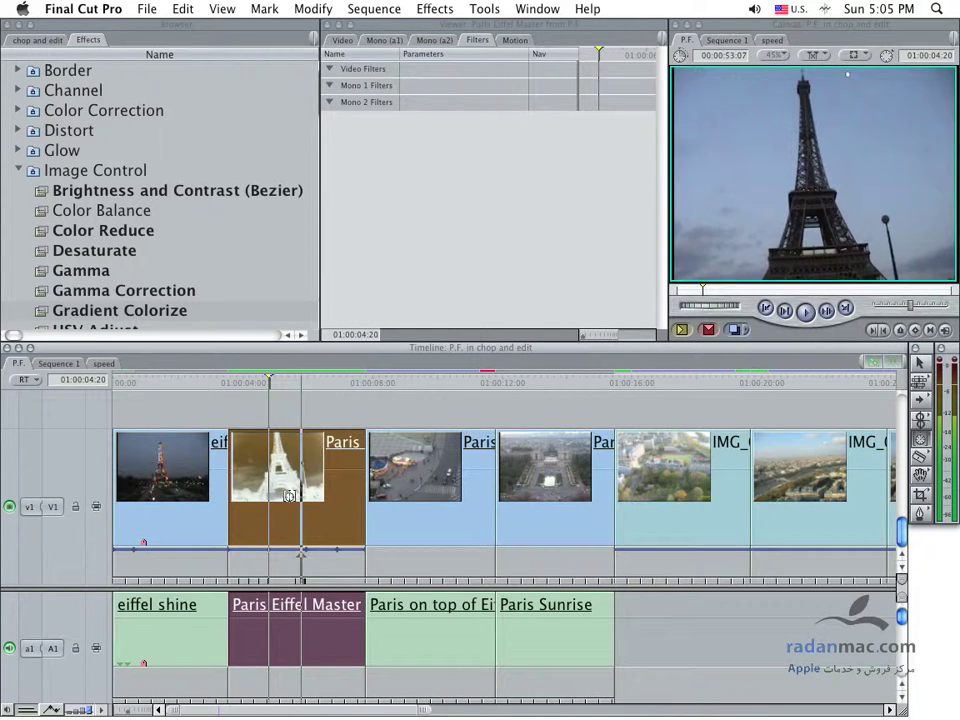
mouse_move(210, 370)
left_mouse_down()
mouse_move(215, 437)
mouse_move(240, 416)
left_mouse_up()
left_click(232, 397)
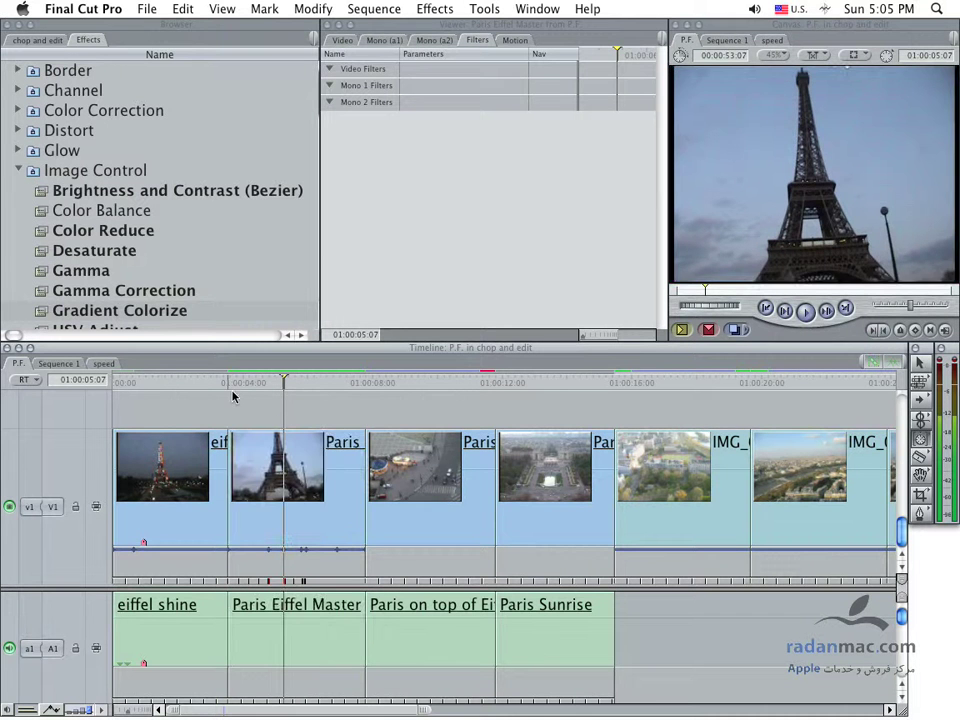
left_click(235, 387)
key("space")
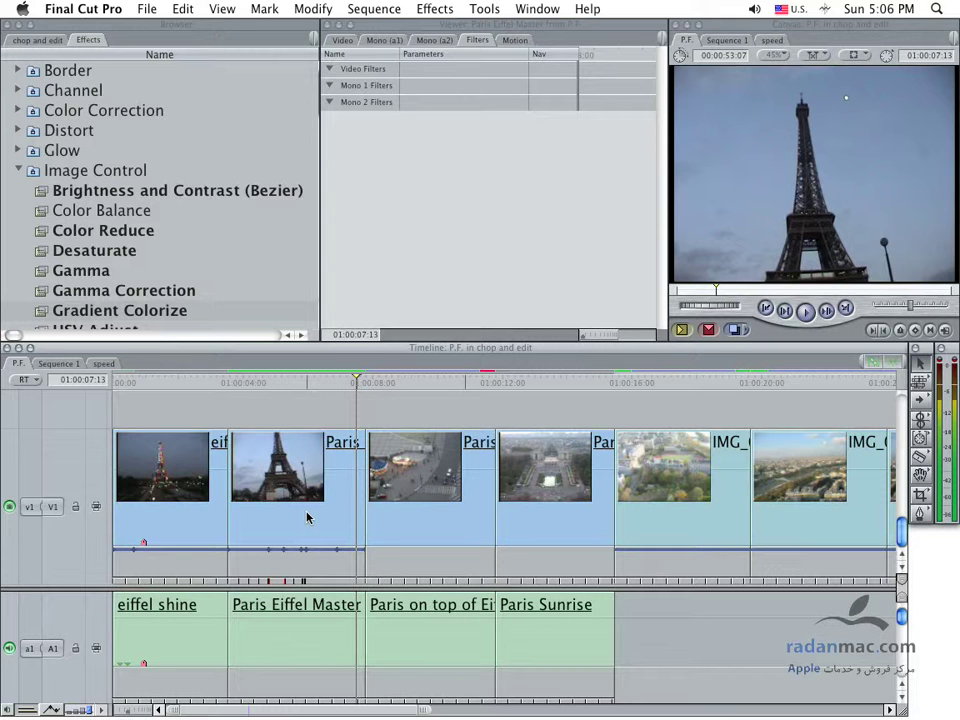
Reset Time Remap in the clip's Motion tab to Constant Speed 100%, then scrub through it
double_click(307, 517)
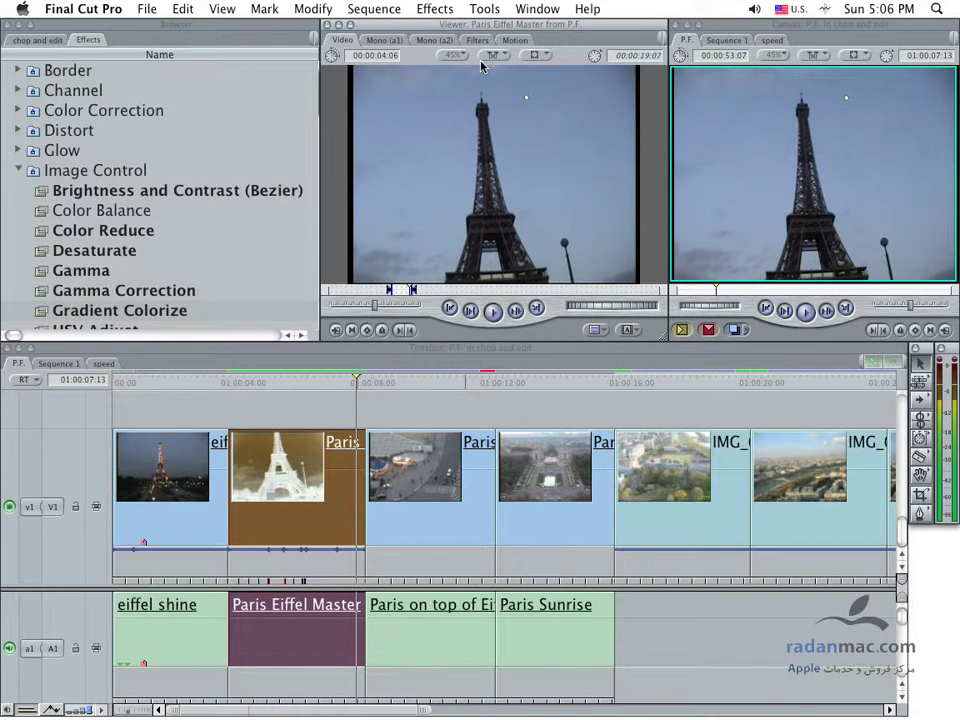
left_click(514, 41)
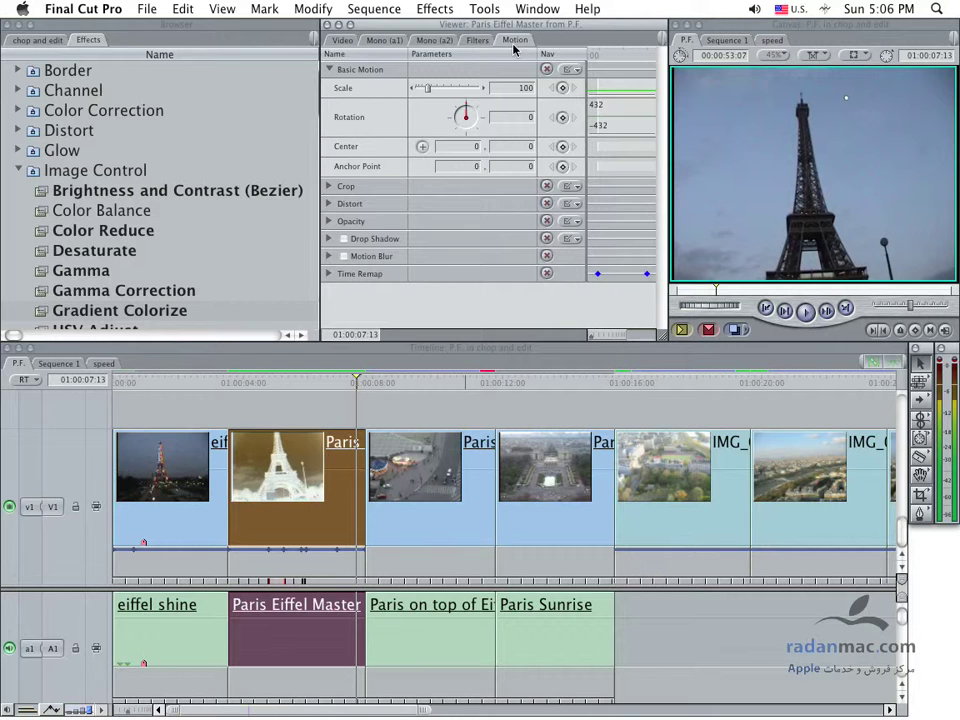
left_click(329, 275)
scroll(330, 280, "down", 2)
scroll(320, 290, "down", 3)
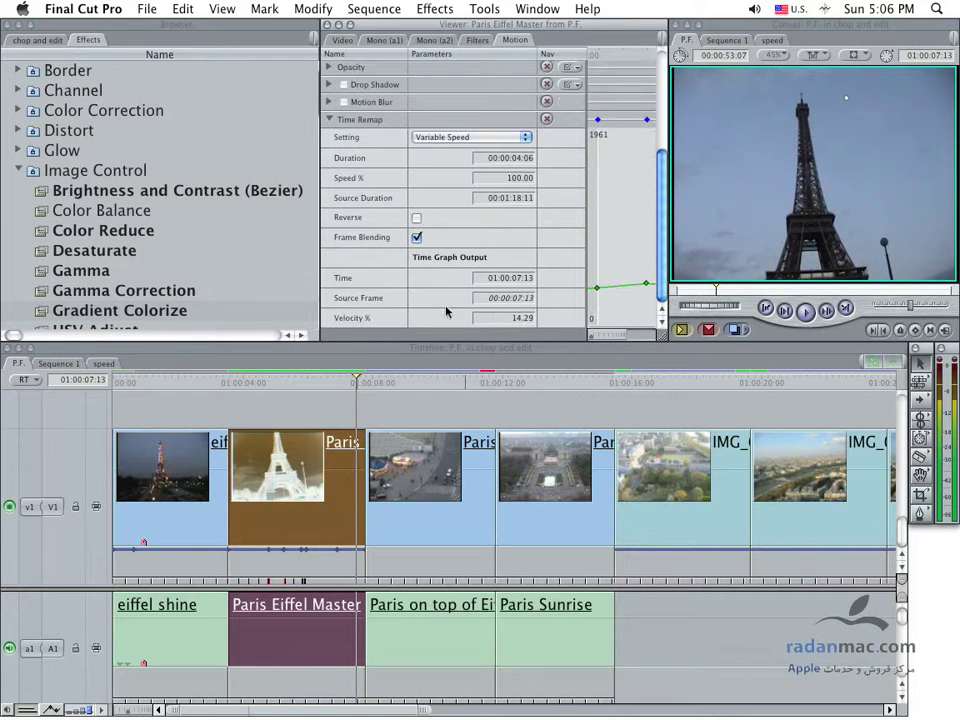
left_click_drag(315, 299, 171, 293)
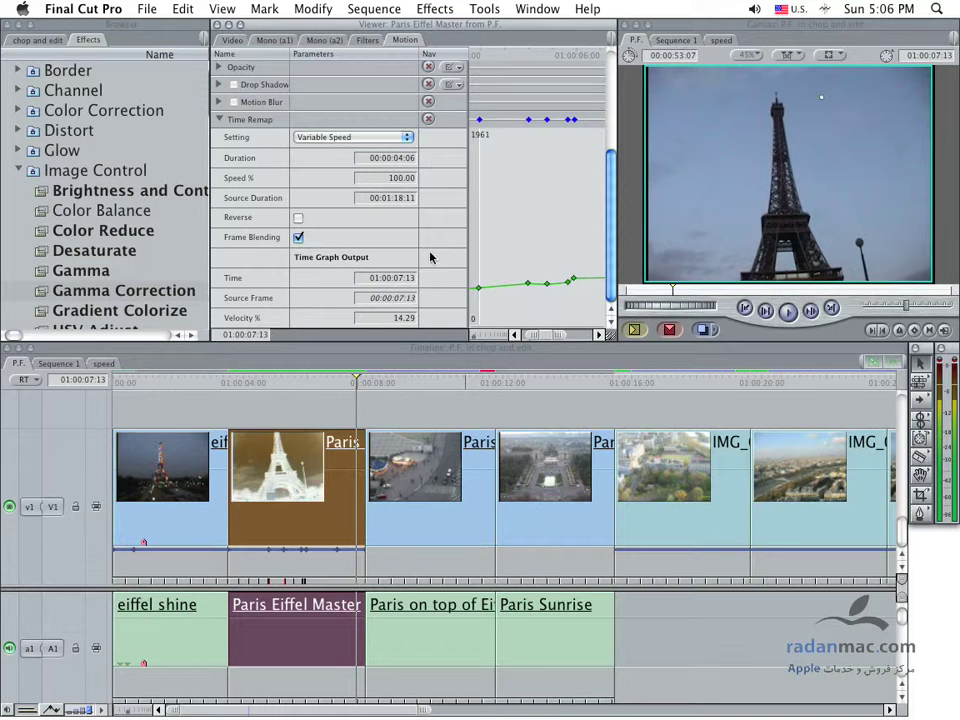
left_click(430, 119)
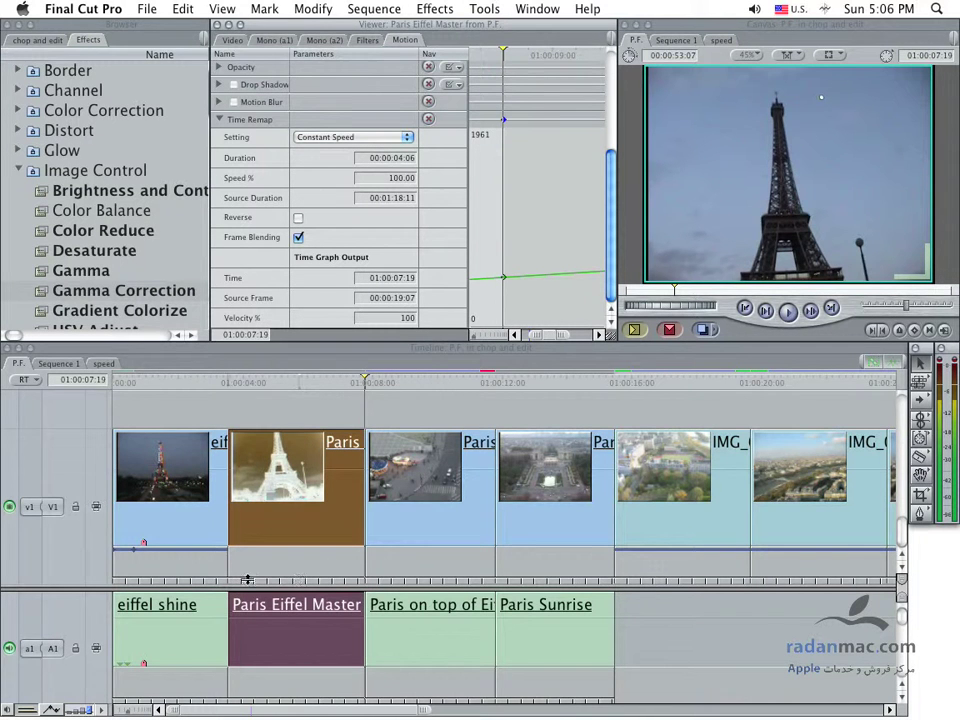
left_click(250, 383)
left_click_drag(250, 383, 307, 384)
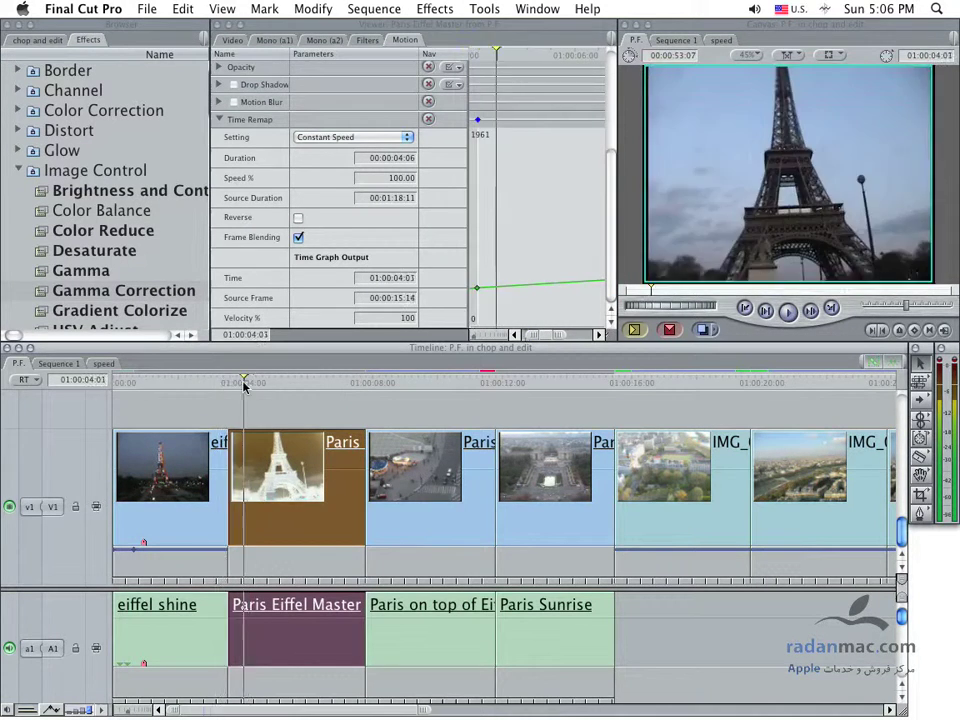
Hide the clip keyframe strips and enlarge the timeline so both audio tracks are visible
left_click(54, 710)
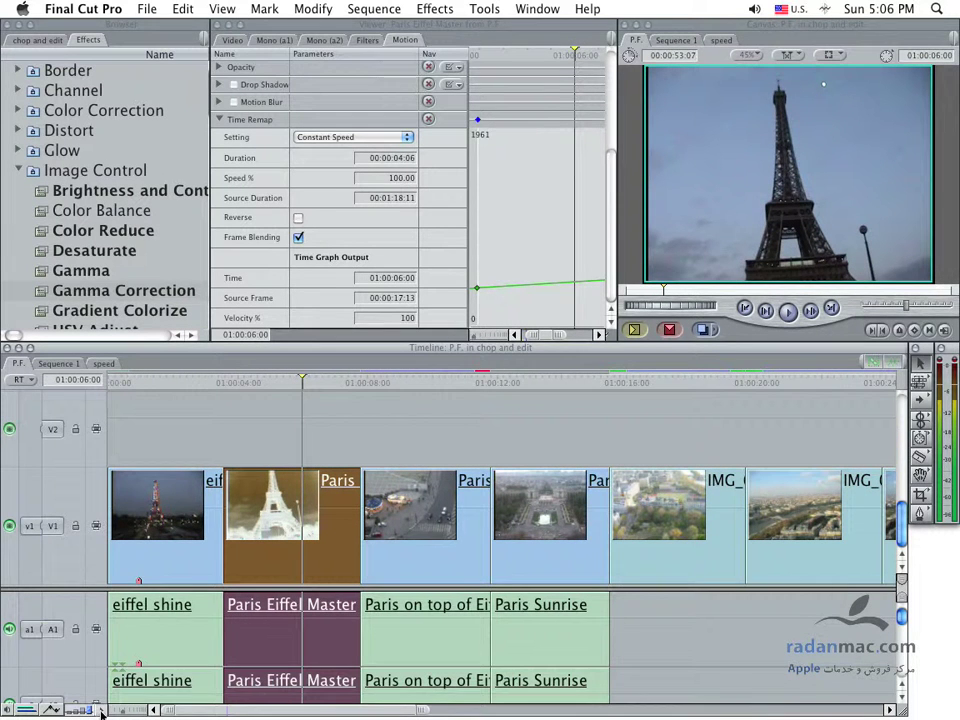
left_click(101, 712)
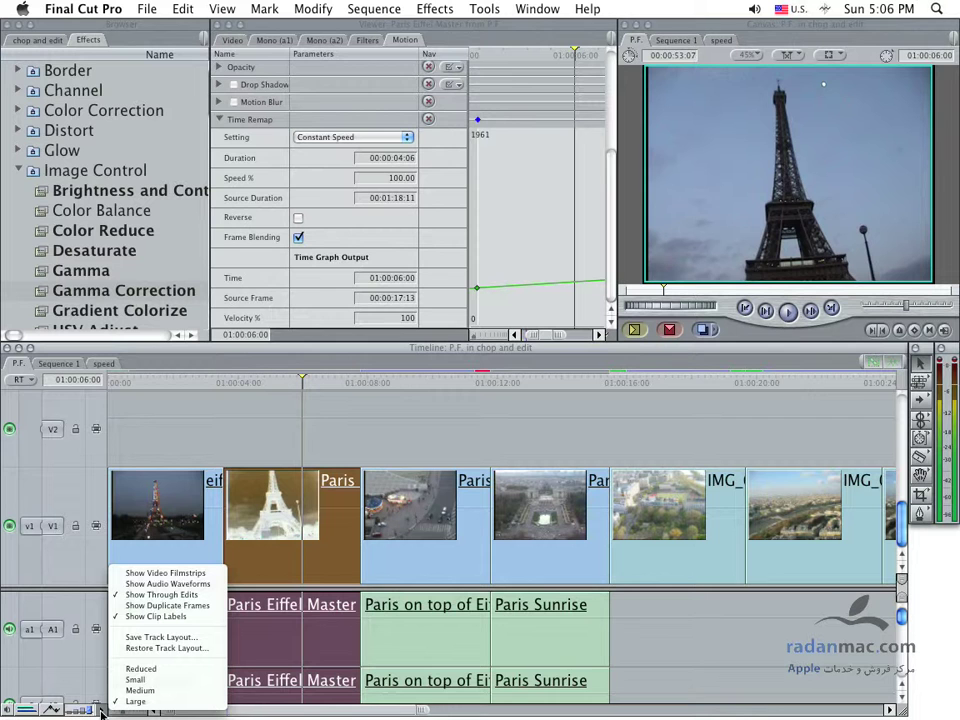
left_click(712, 684)
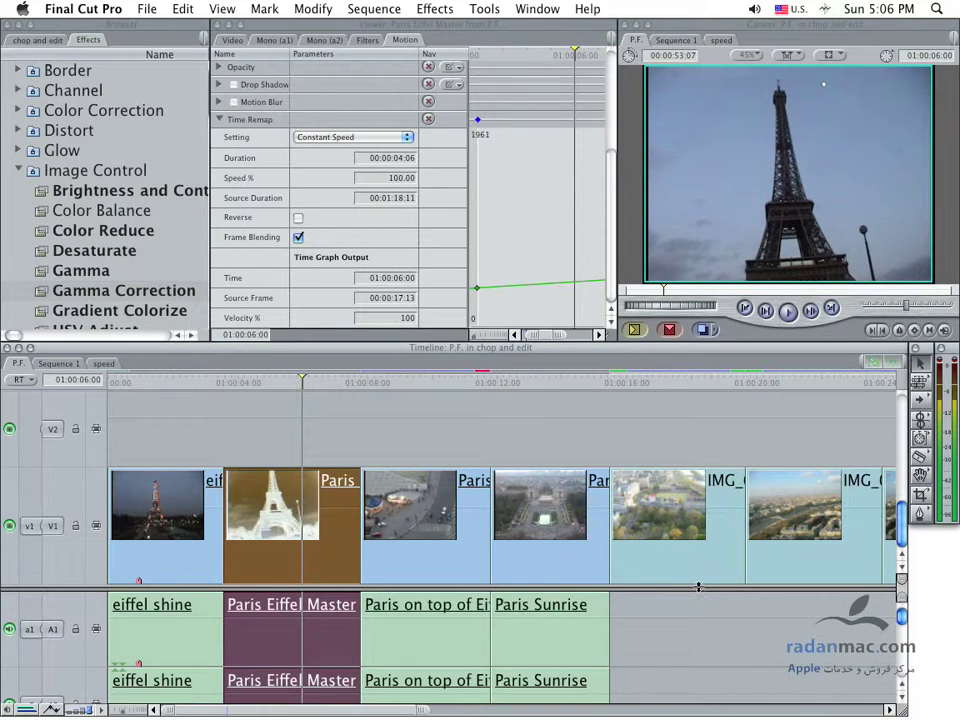
left_click_drag(706, 583, 706, 524)
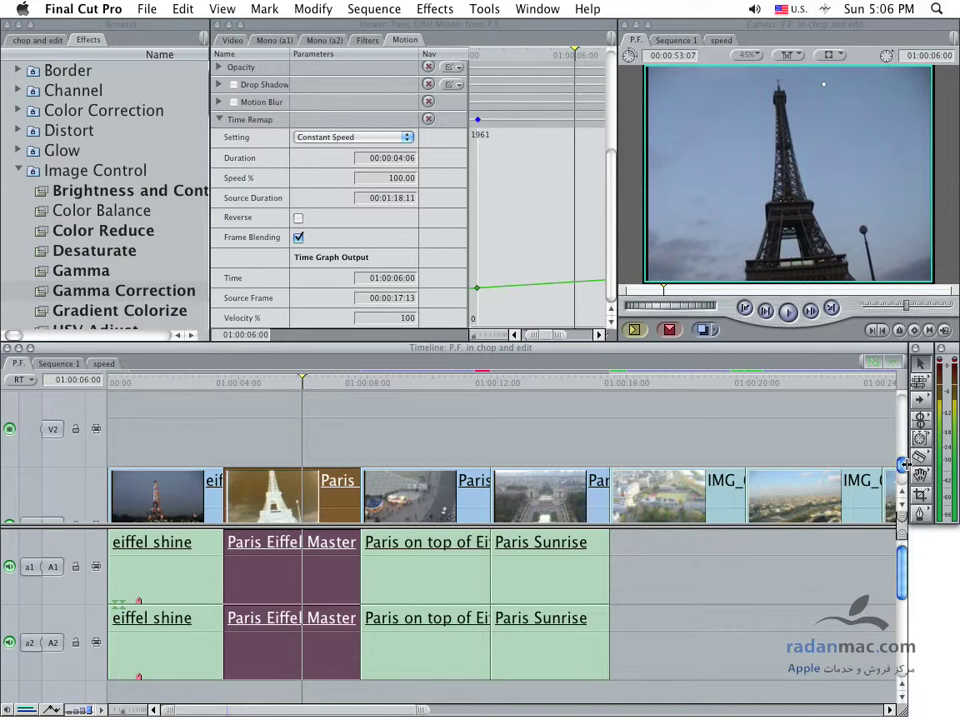
scroll(906, 478, "down", 2)
left_click(635, 591)
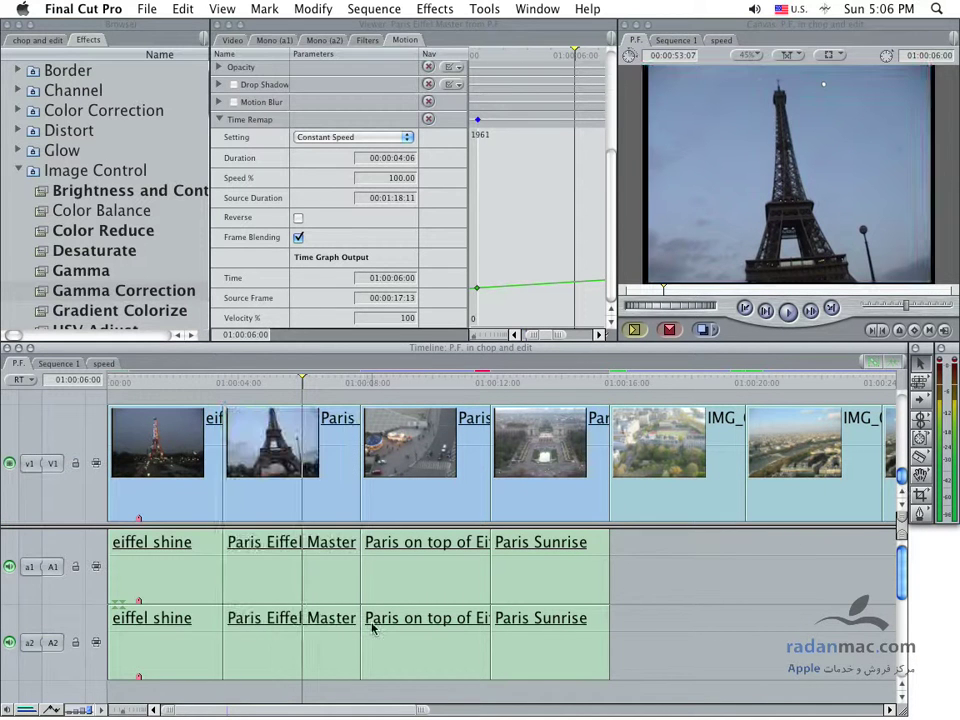
Turn on Show Audio Waveforms for the A1 and A2 clips, toggling it off and back on
left_click(100, 711)
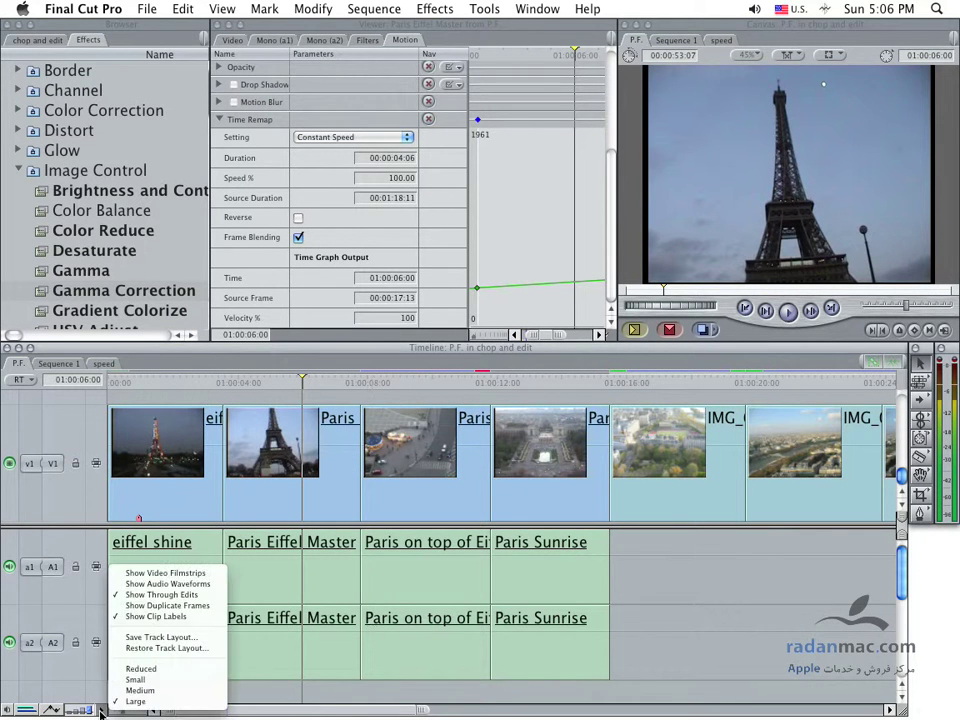
left_click(168, 584)
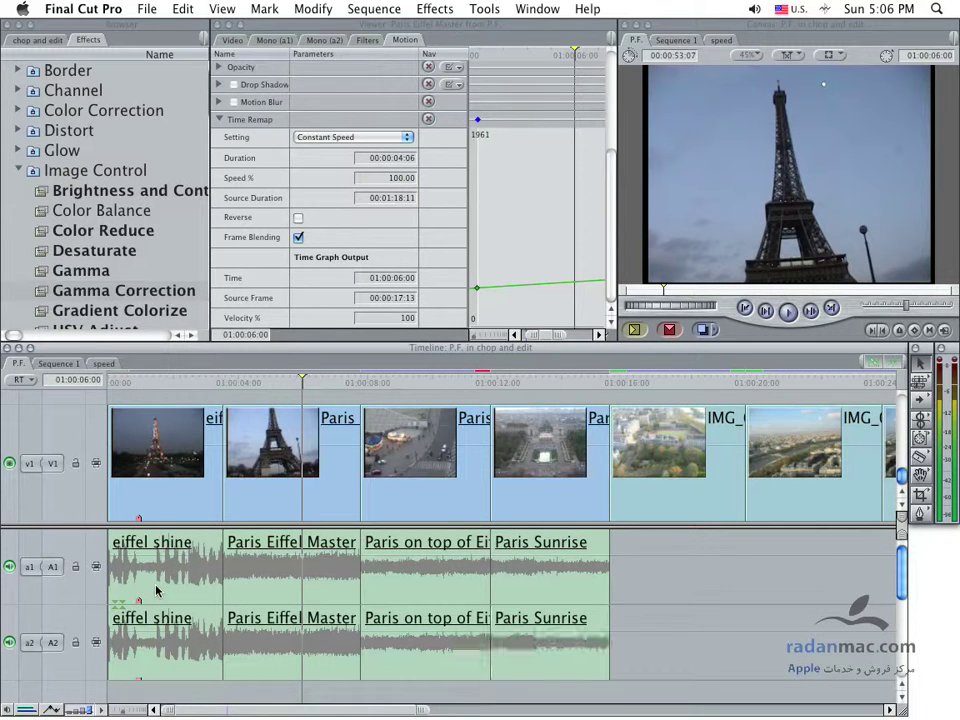
left_click(107, 712)
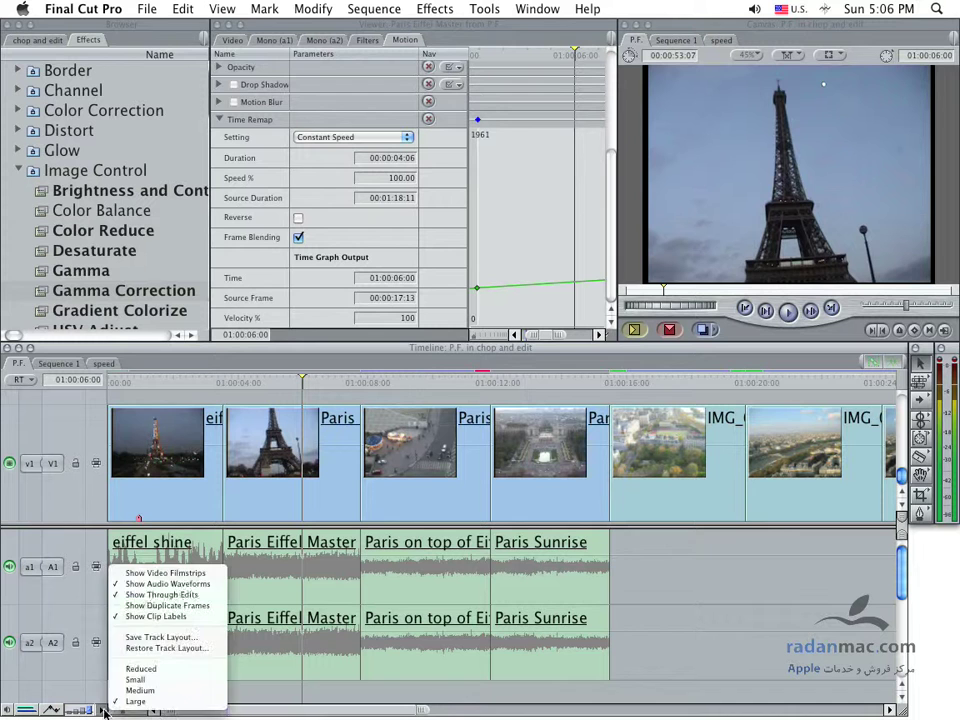
left_click(108, 698)
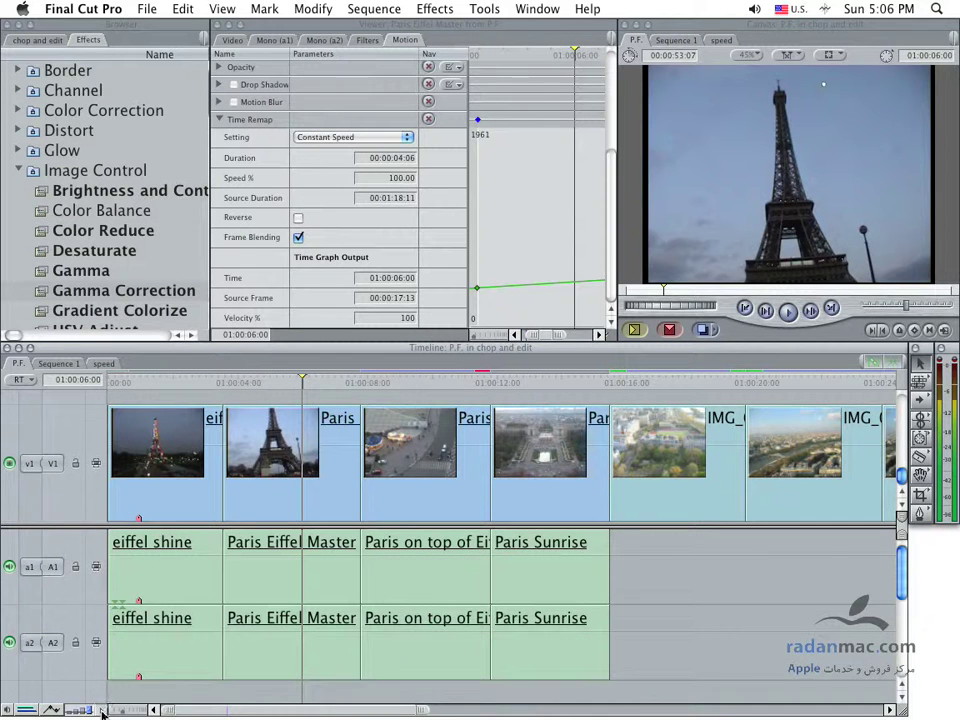
left_click(107, 710)
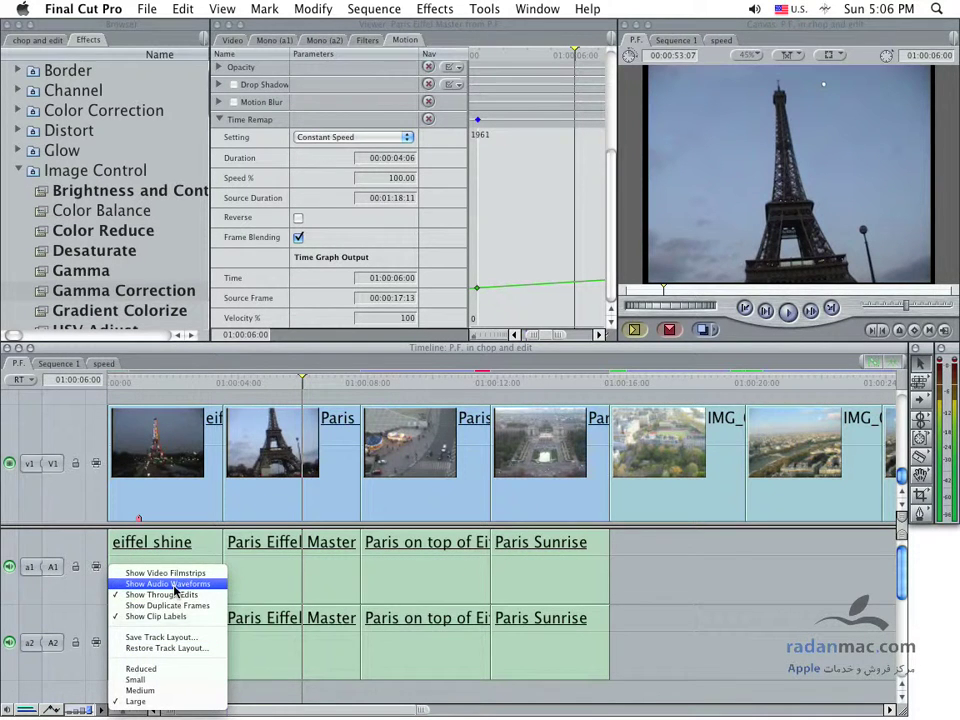
left_click(175, 584)
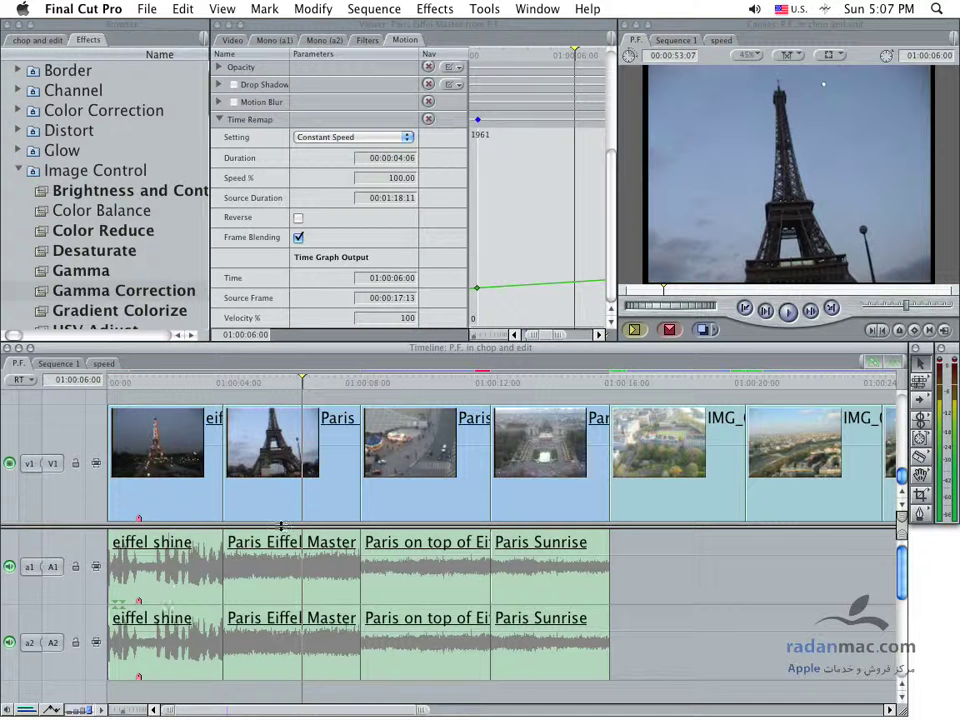
left_click(361, 8)
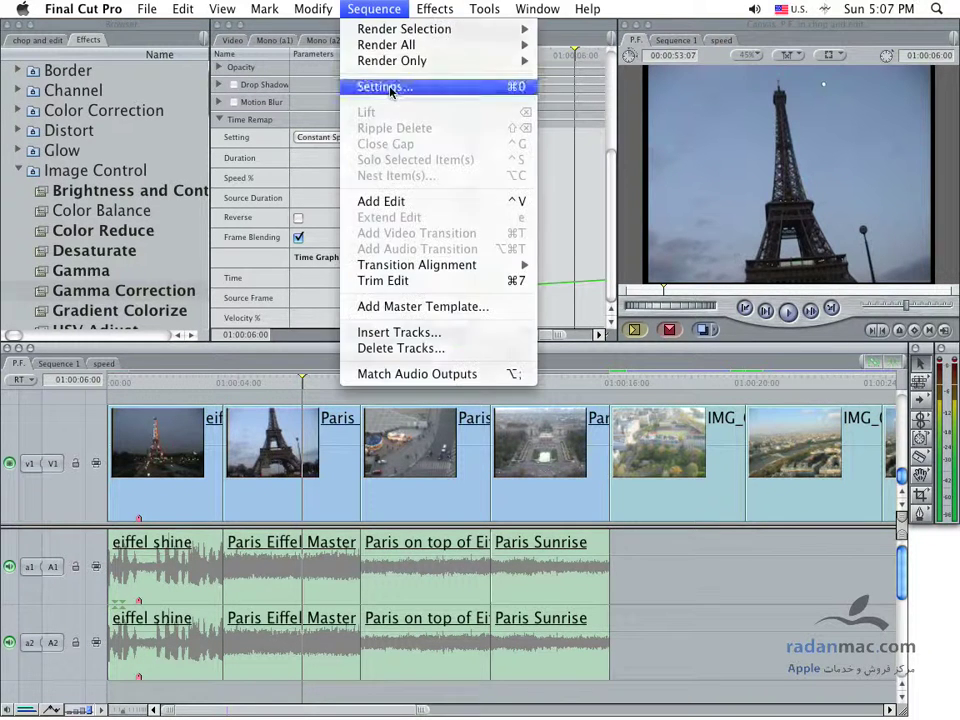
left_click(392, 87)
left_click_drag(223, 36, 498, 214)
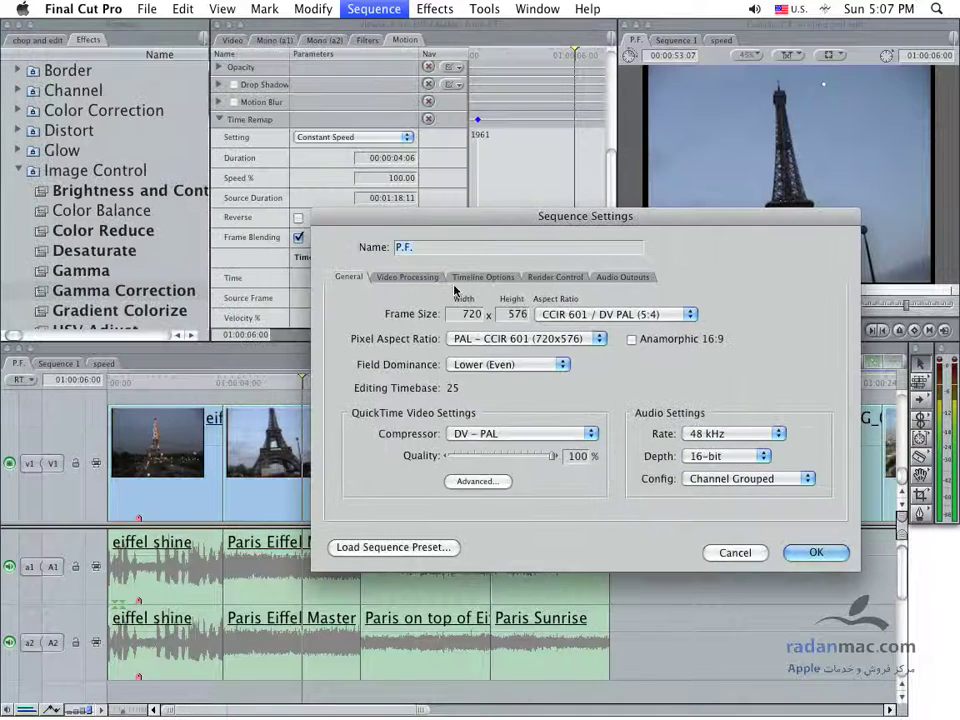
left_click(461, 277)
left_click_drag(345, 214, 392, 232)
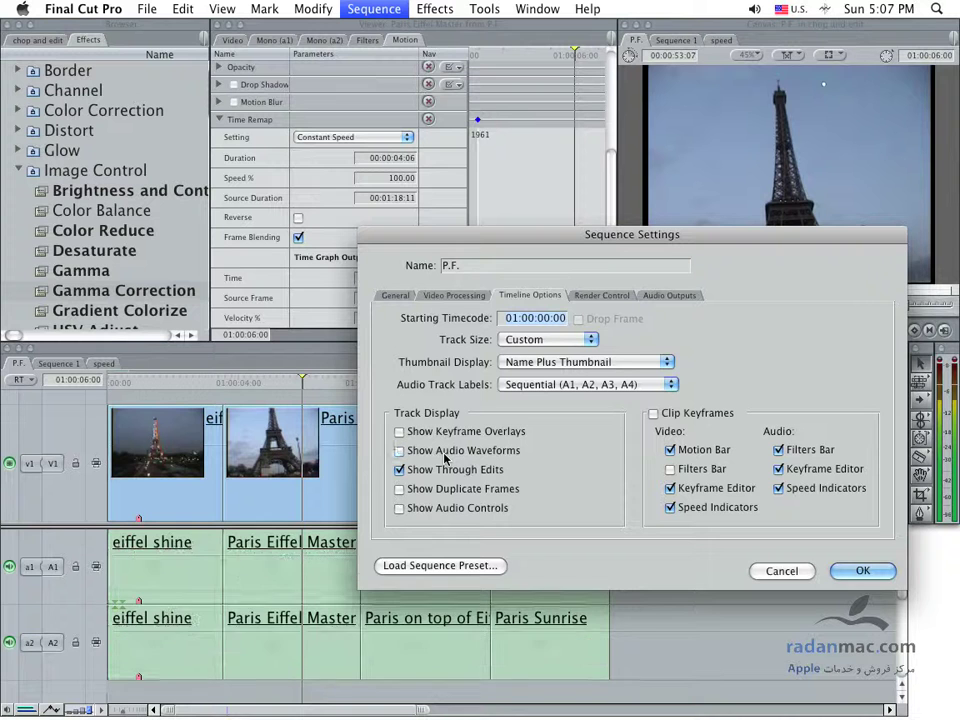
left_click(445, 452)
left_click(445, 452)
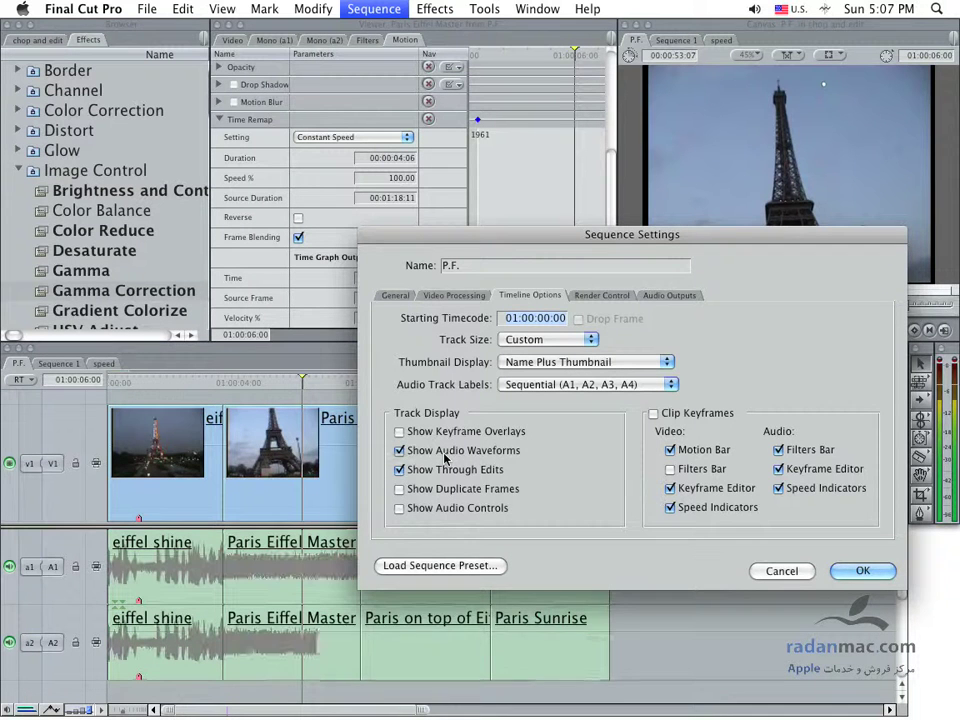
left_click(848, 572)
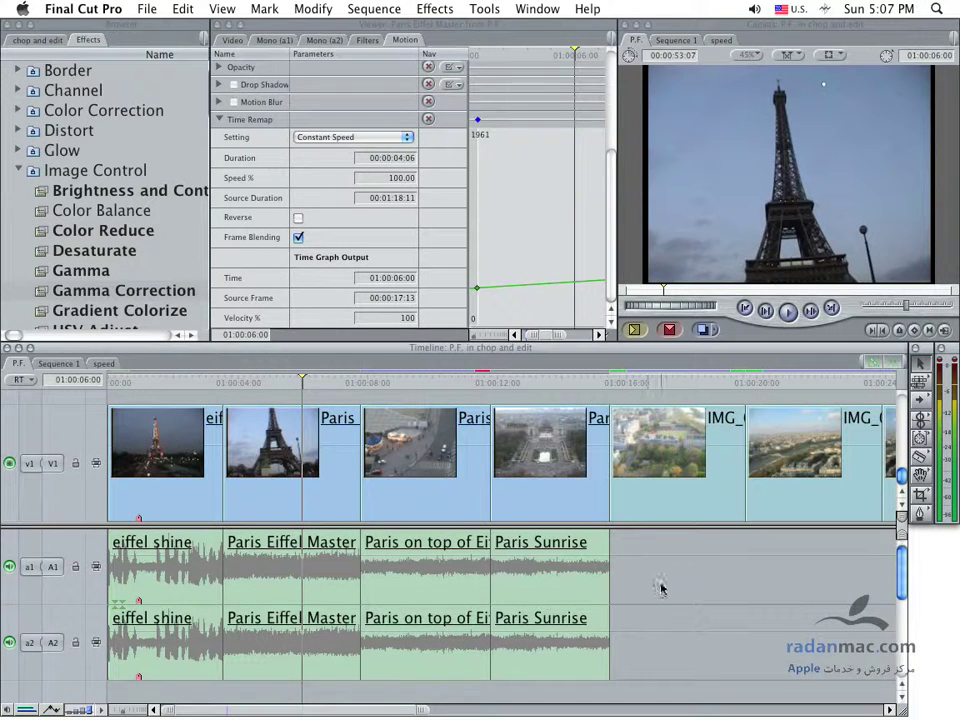